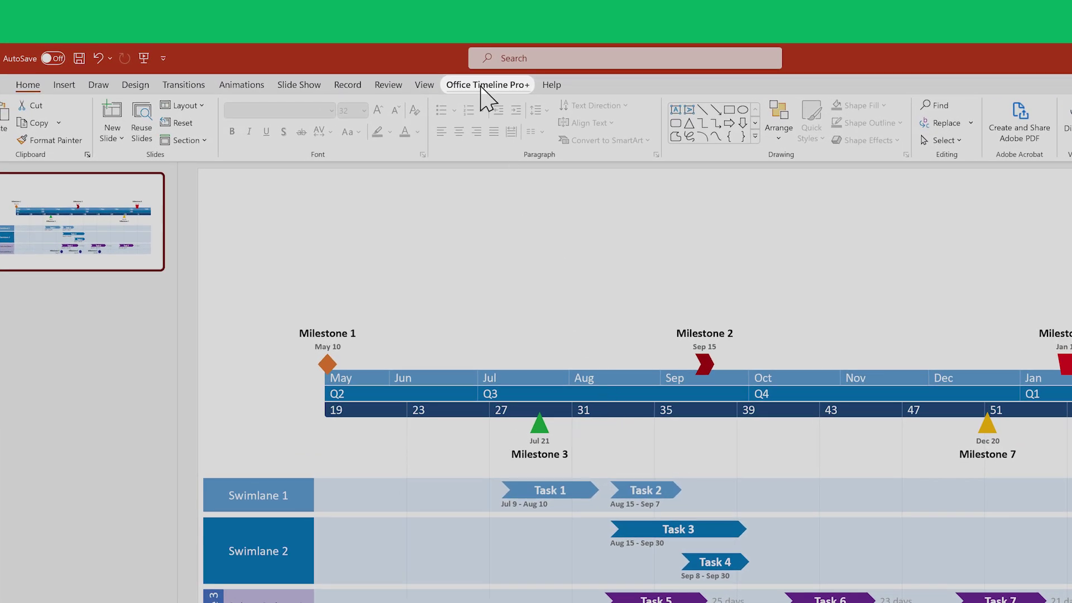
Step: Show the Office Timeline Pro+ tools and view the Edit Data and Import/Export options
{"action": "left_click", "coordinate": [487, 85]}
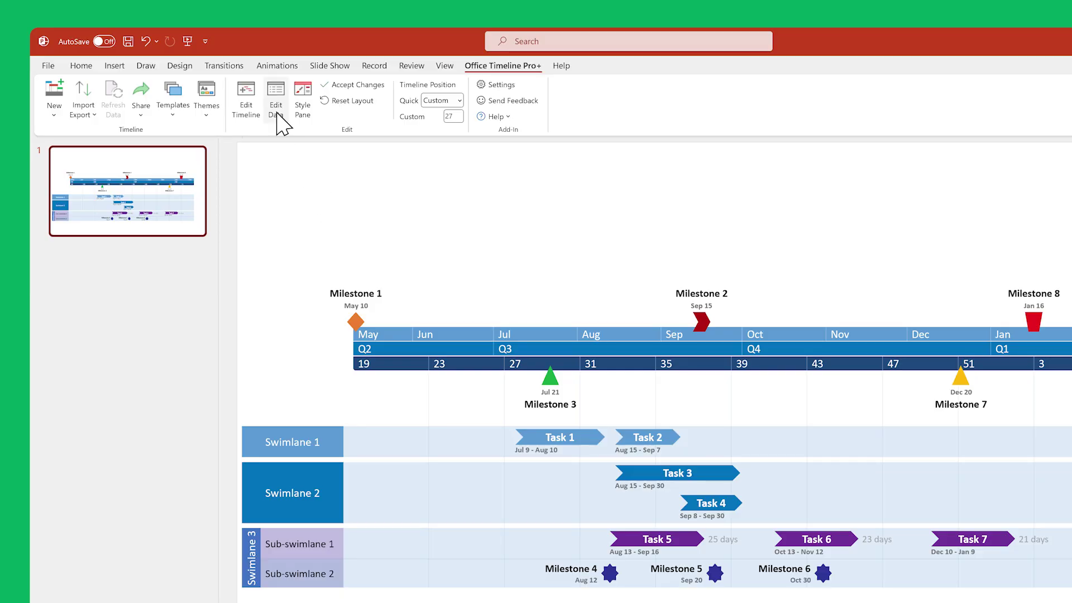
{"action": "left_click", "coordinate": [277, 100]}
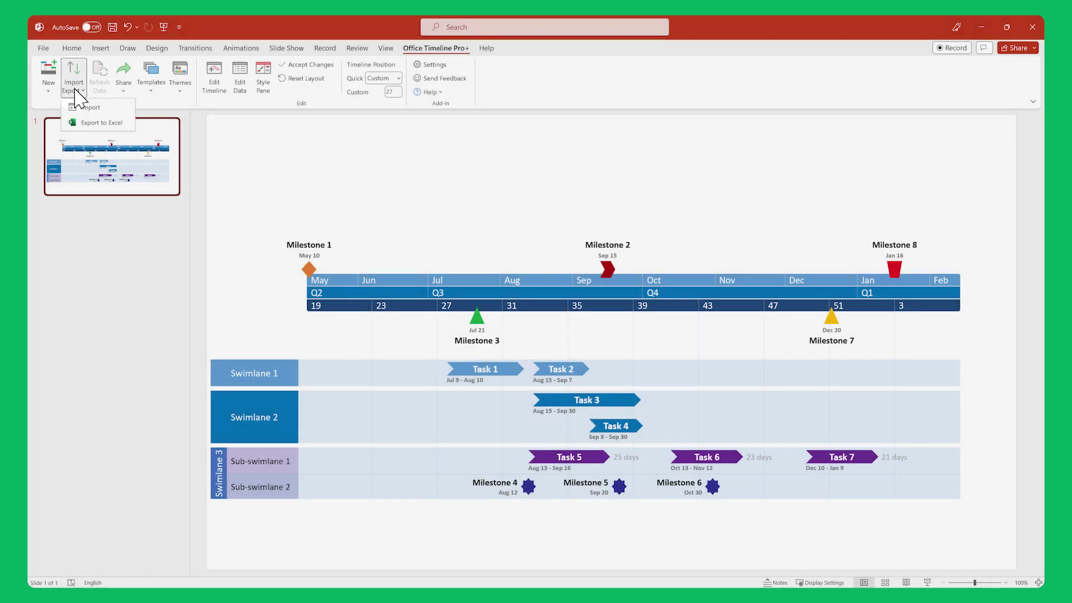
{"action": "left_click", "coordinate": [75, 84]}
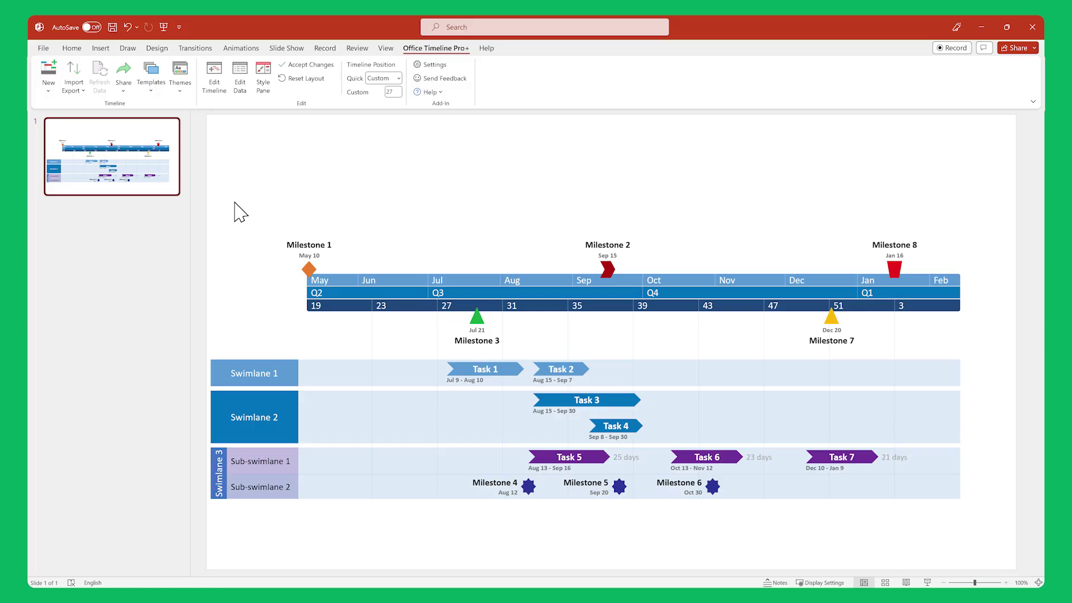
Step: In the timeline editor, move Task 2 into Swimlane 2 and hide Milestone 1
{"action": "left_click", "coordinate": [215, 77]}
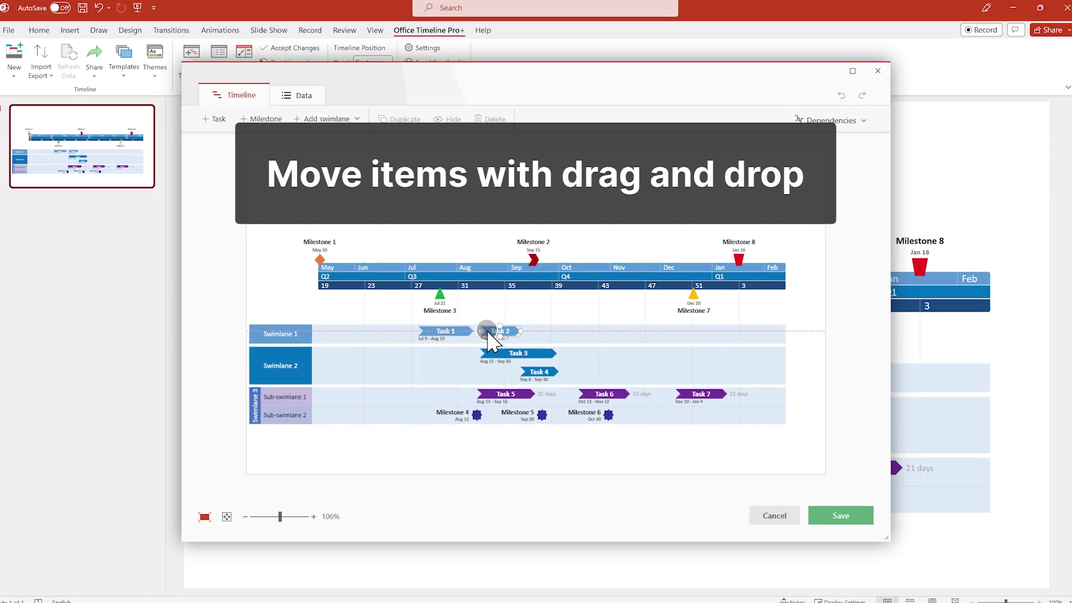
{"action": "mouse_move", "coordinate": [502, 330]}
{"action": "left_mouse_down"}
{"action": "mouse_move", "coordinate": [489, 357]}
{"action": "mouse_move", "coordinate": [490, 221]}
{"action": "left_mouse_up"}
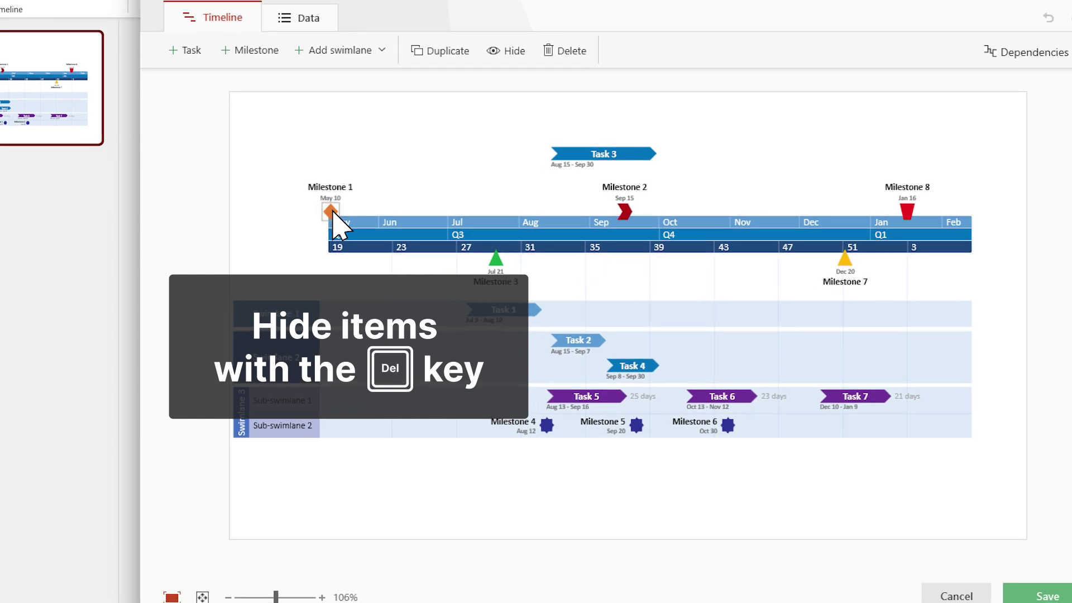
{"action": "key", "text": "Delete"}
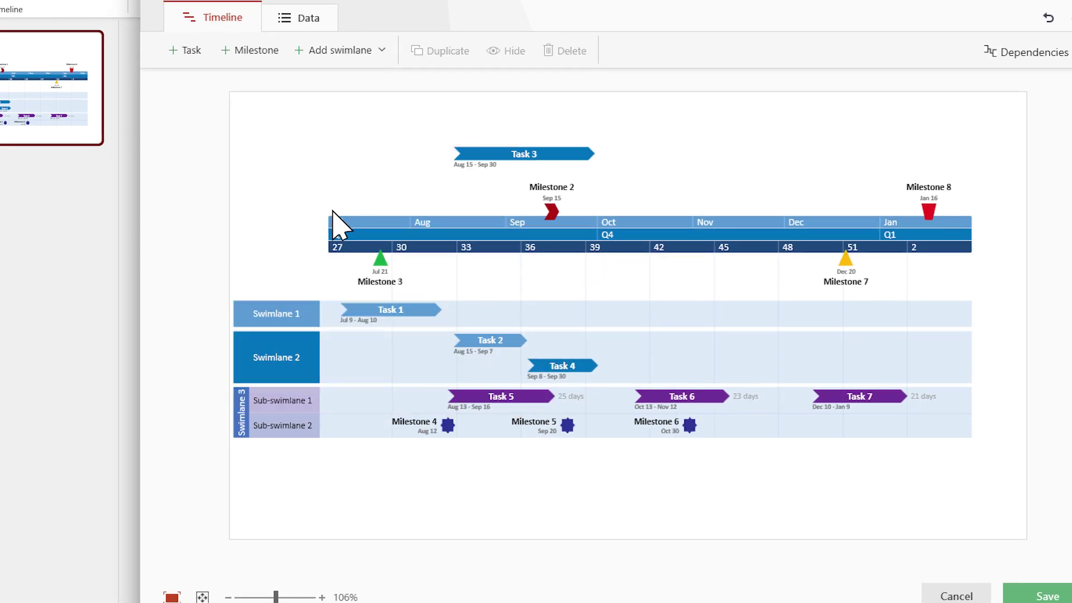
Step: Restore Milestone 1 from the Data table, return to the timeline view and save
{"action": "left_click", "coordinate": [301, 18]}
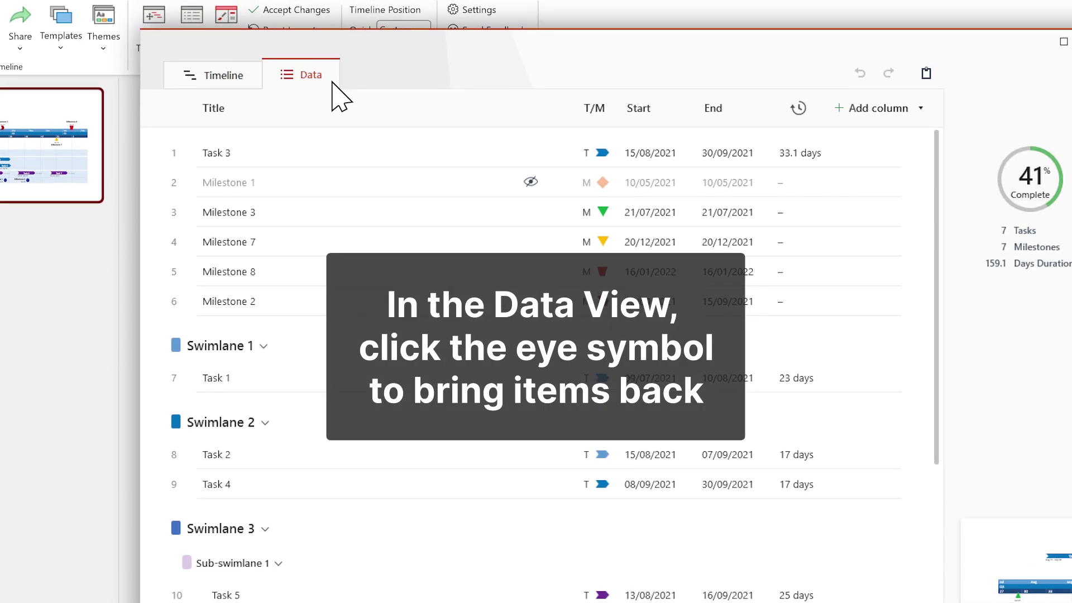
{"action": "mouse_move", "coordinate": [544, 187]}
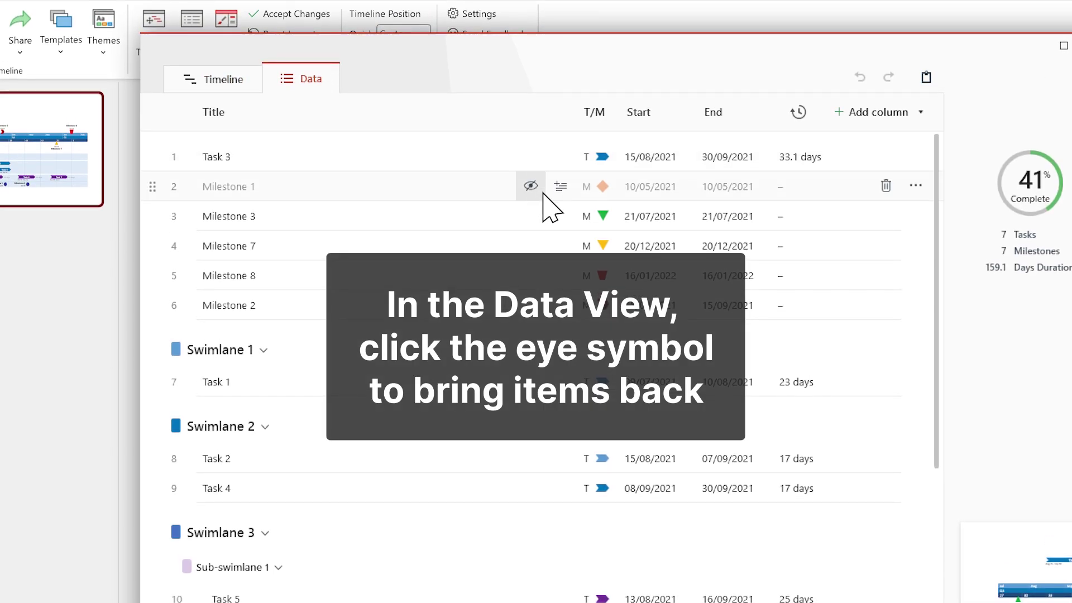
{"action": "left_click", "coordinate": [530, 186]}
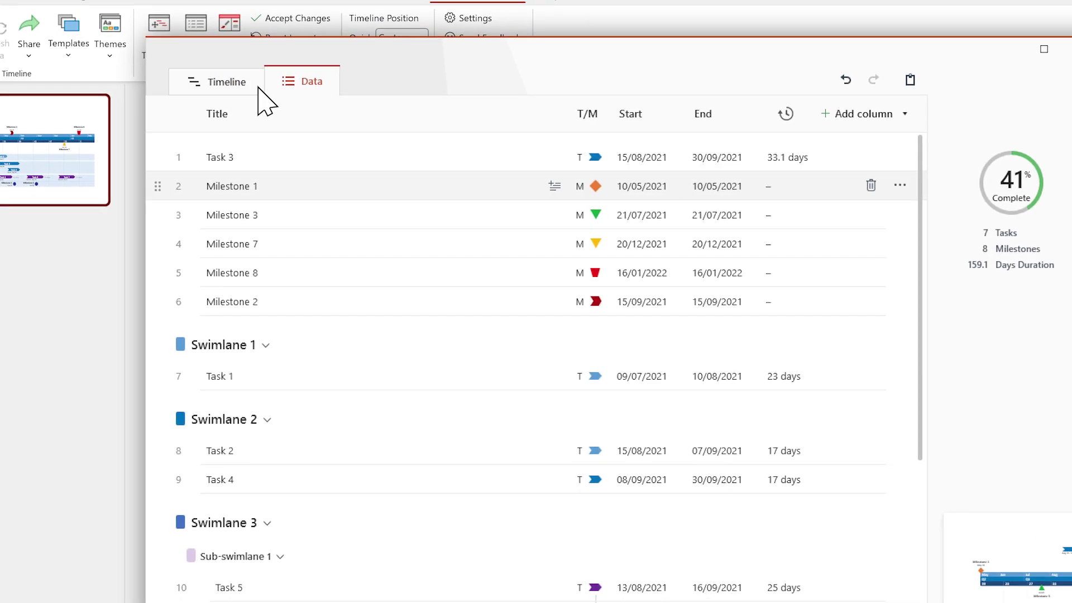
{"action": "left_click", "coordinate": [247, 86]}
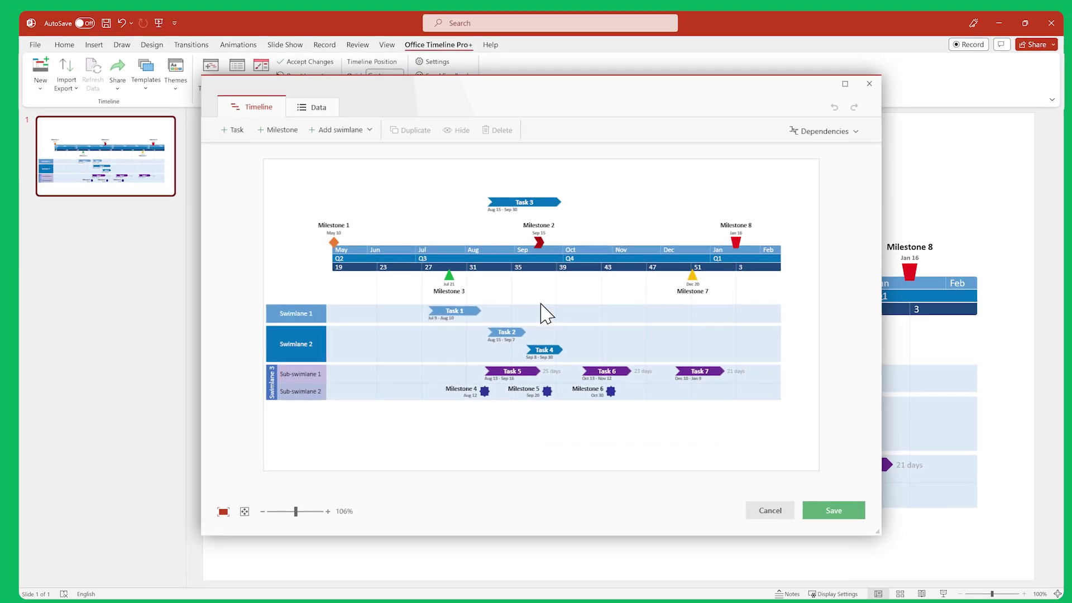
{"action": "left_click", "coordinate": [811, 502]}
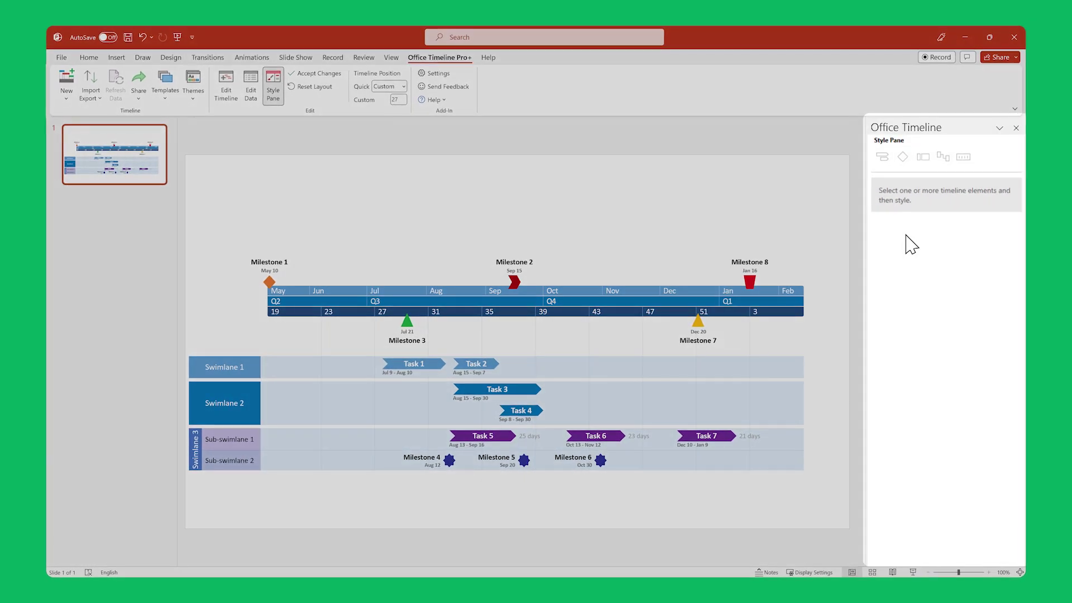
Step: View the style pane options for Task 1, Milestone 4 and the timescale in turn
{"action": "left_click", "coordinate": [413, 364]}
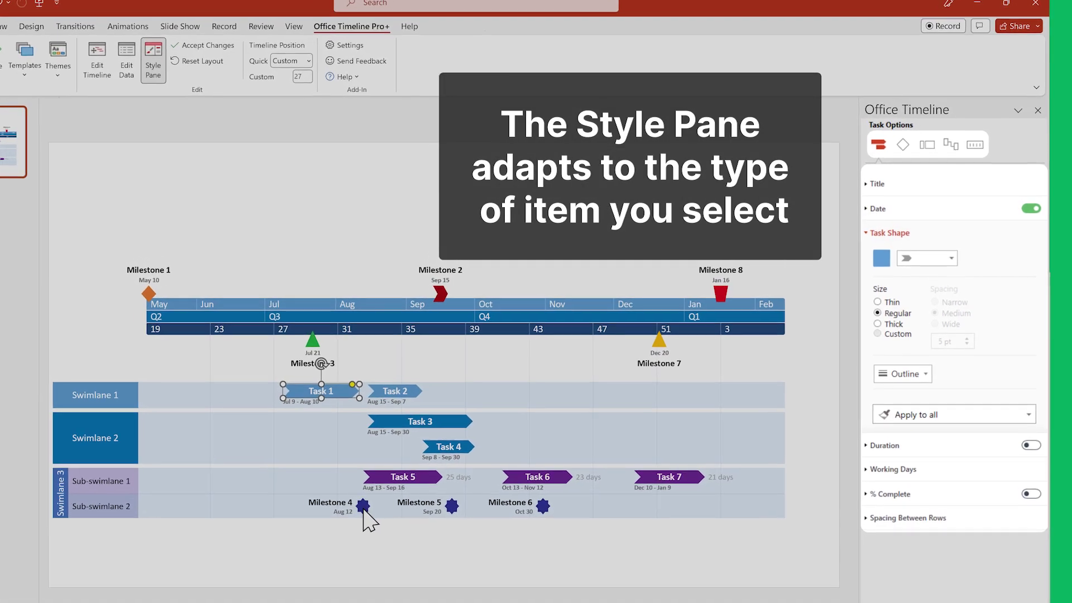
{"action": "left_click", "coordinate": [445, 465]}
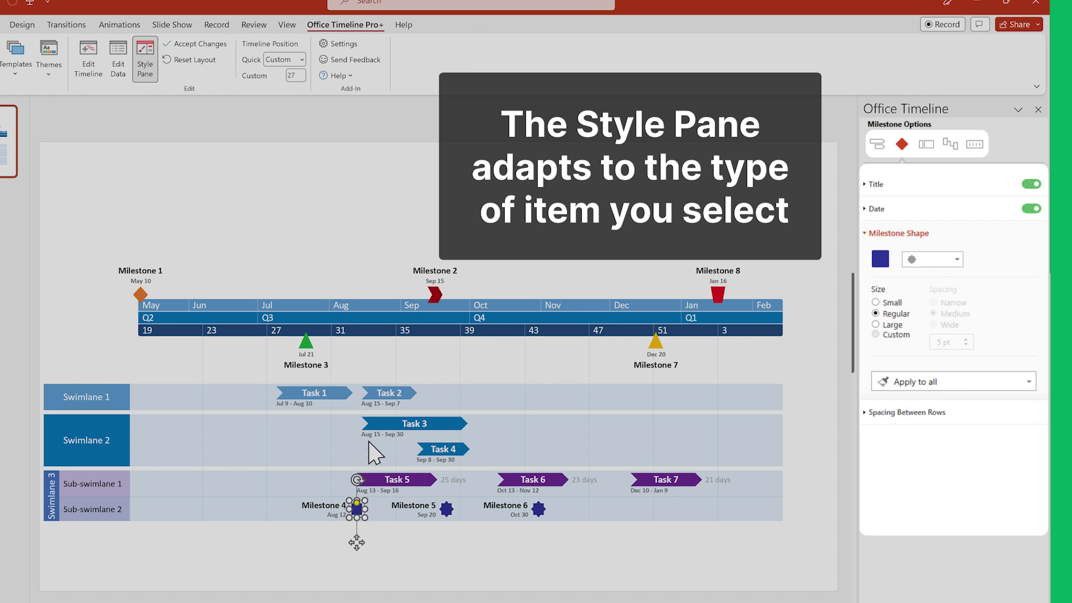
{"action": "left_click", "coordinate": [392, 322]}
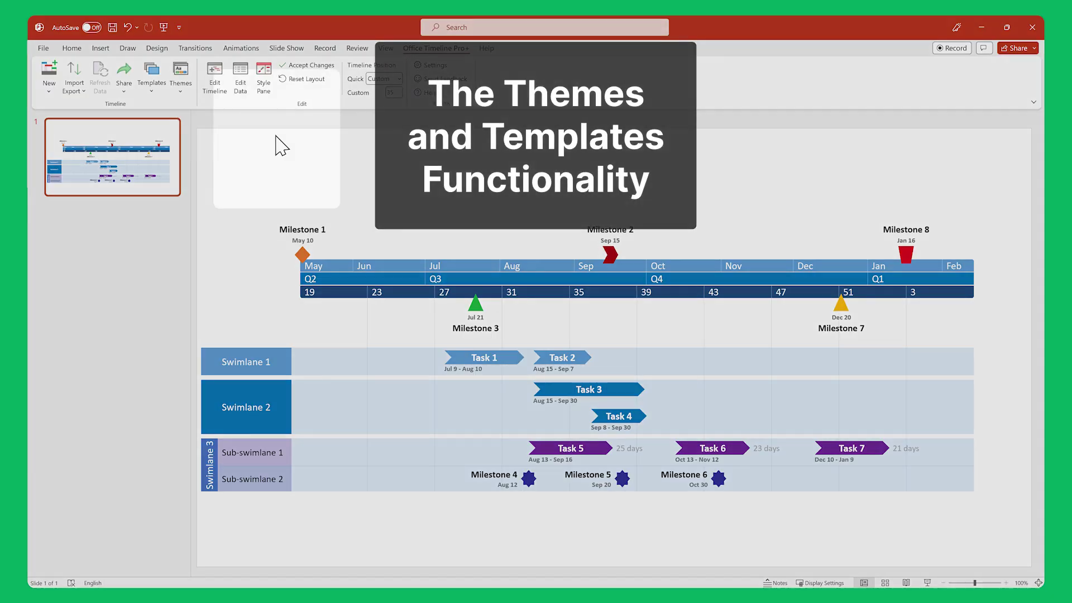
Step: Preview the Pinpoint, Pulse, Precision, Direction, Baseline and Forward themes, keeping text positions, and apply Forward
{"action": "left_click", "coordinate": [179, 77]}
{"action": "left_click", "coordinate": [210, 109]}
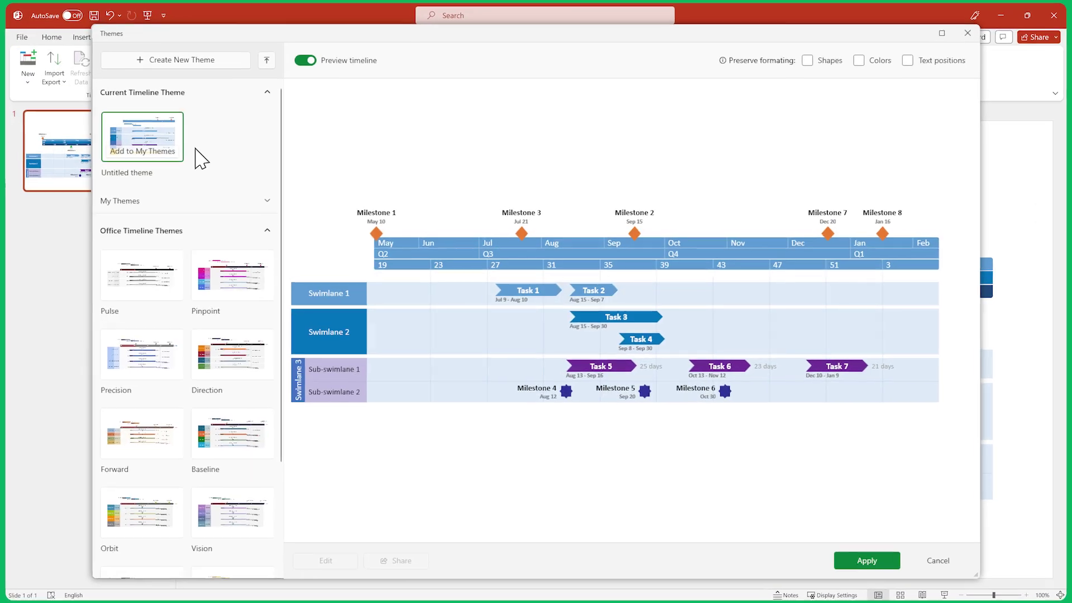
{"action": "left_click", "coordinate": [230, 275]}
{"action": "left_click", "coordinate": [929, 47]}
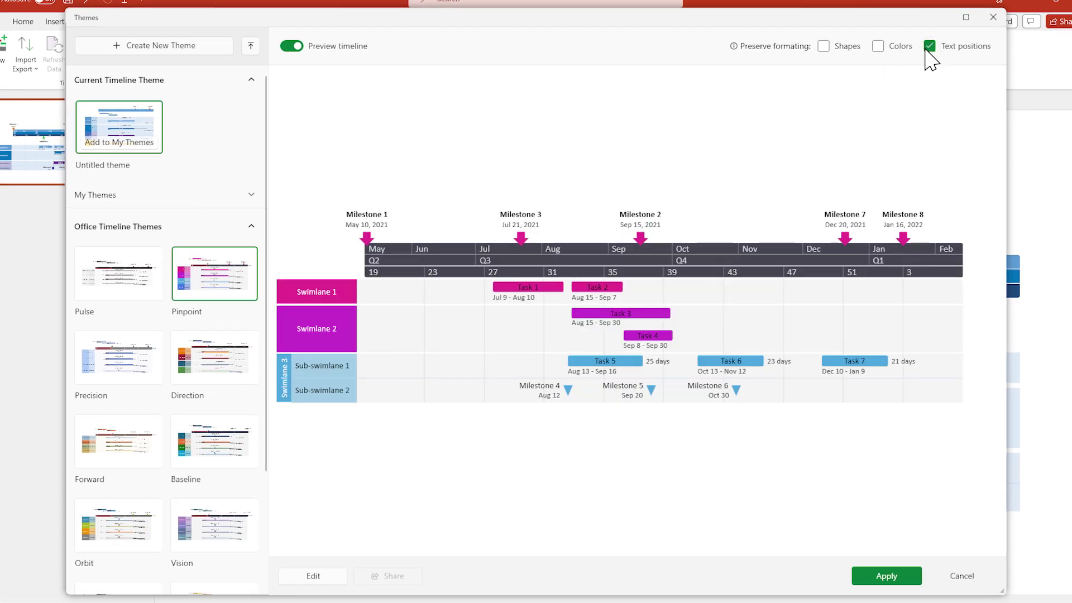
{"action": "left_click", "coordinate": [144, 276]}
{"action": "left_click", "coordinate": [142, 362]}
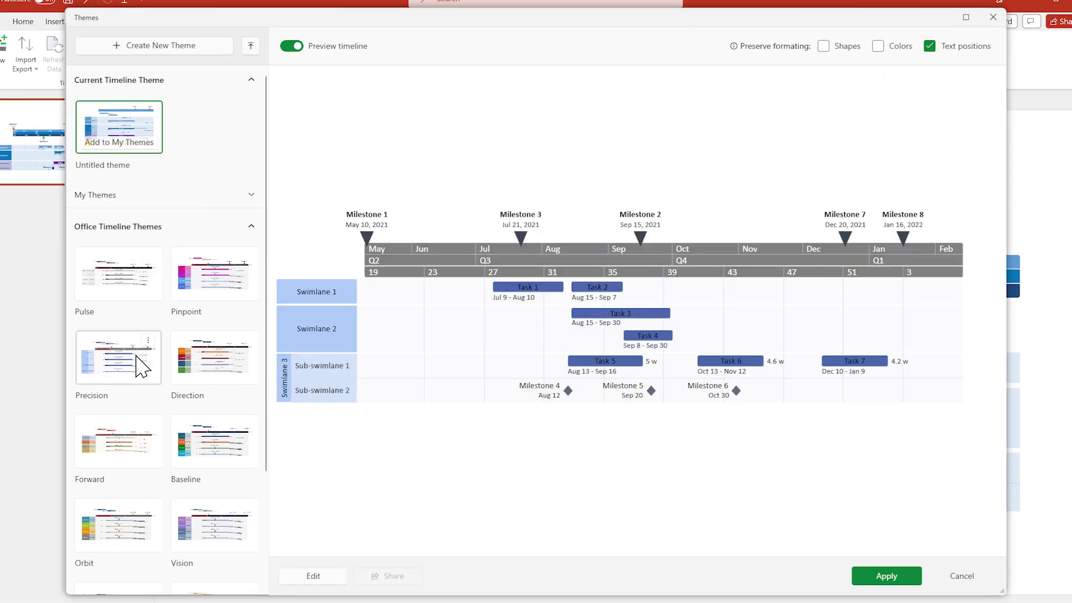
{"action": "left_click", "coordinate": [210, 376]}
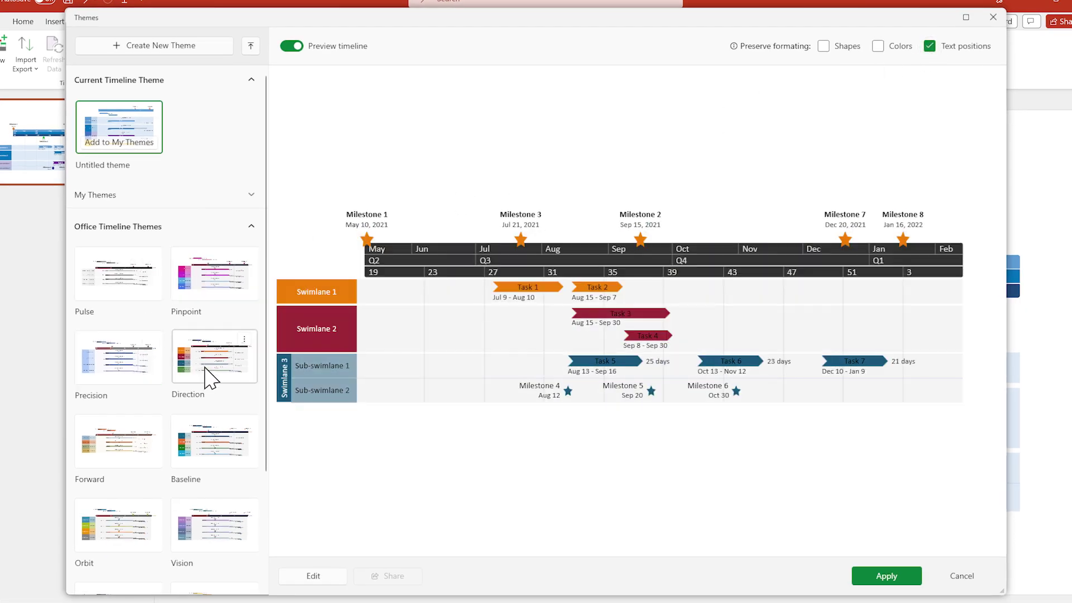
{"action": "left_click", "coordinate": [210, 459]}
{"action": "left_click", "coordinate": [142, 441]}
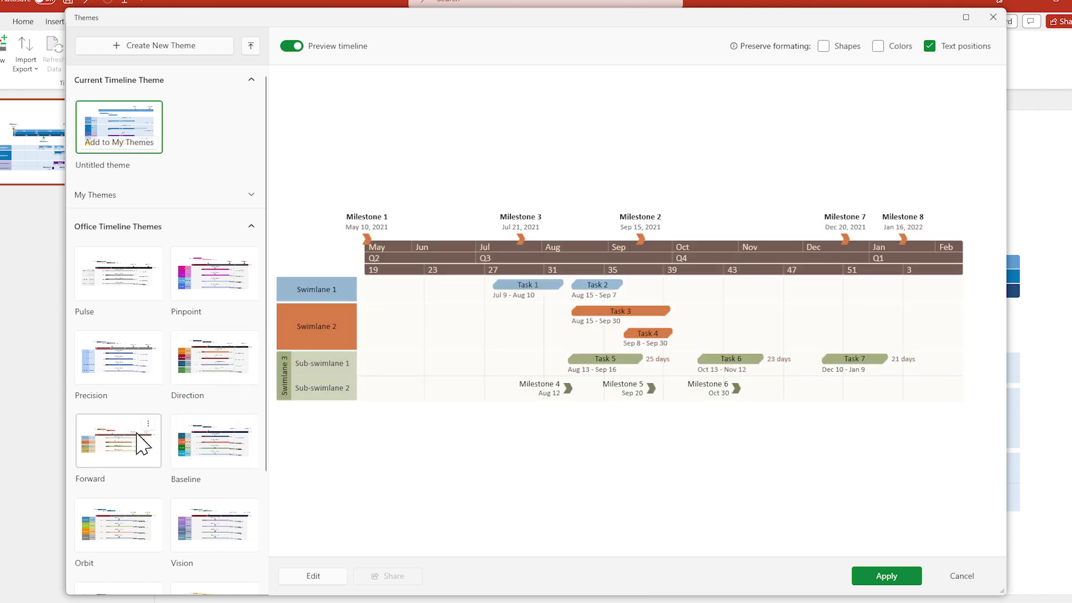
{"action": "left_click", "coordinate": [886, 576]}
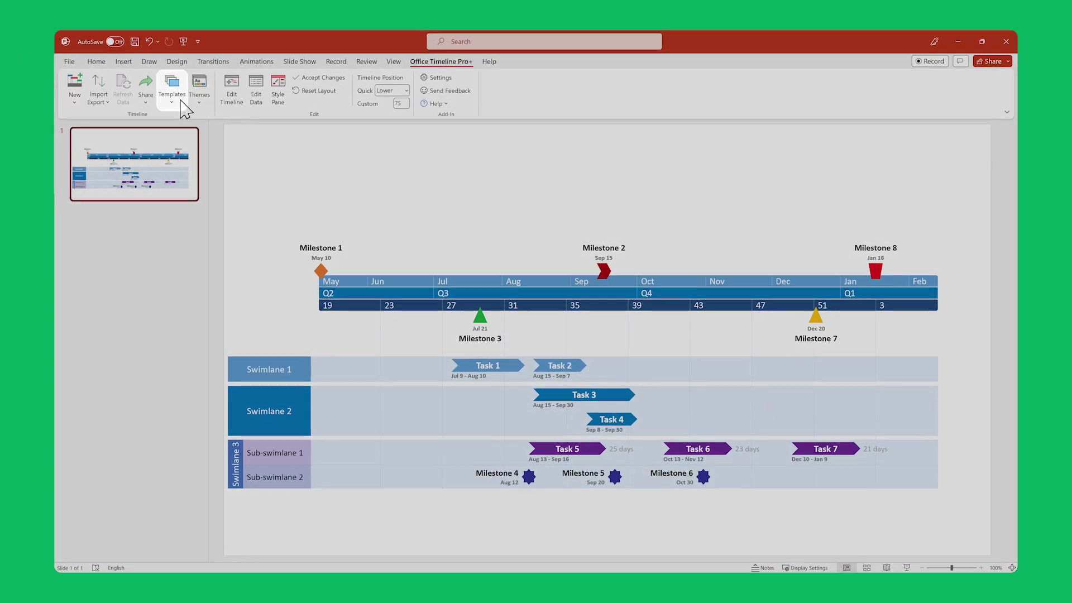
Step: From the template gallery, start a timeline from the Engineering template and edit its task data
{"action": "left_click", "coordinate": [183, 104]}
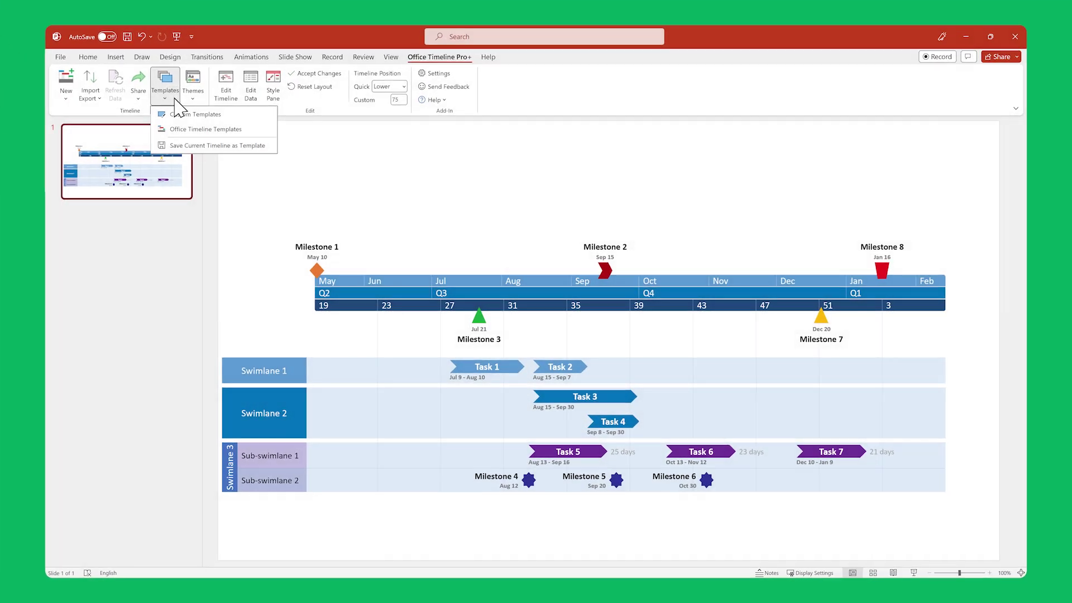
{"action": "left_click", "coordinate": [209, 126]}
{"action": "left_click_drag", "start_coordinate": [452, 459], "coordinate": [557, 458]}
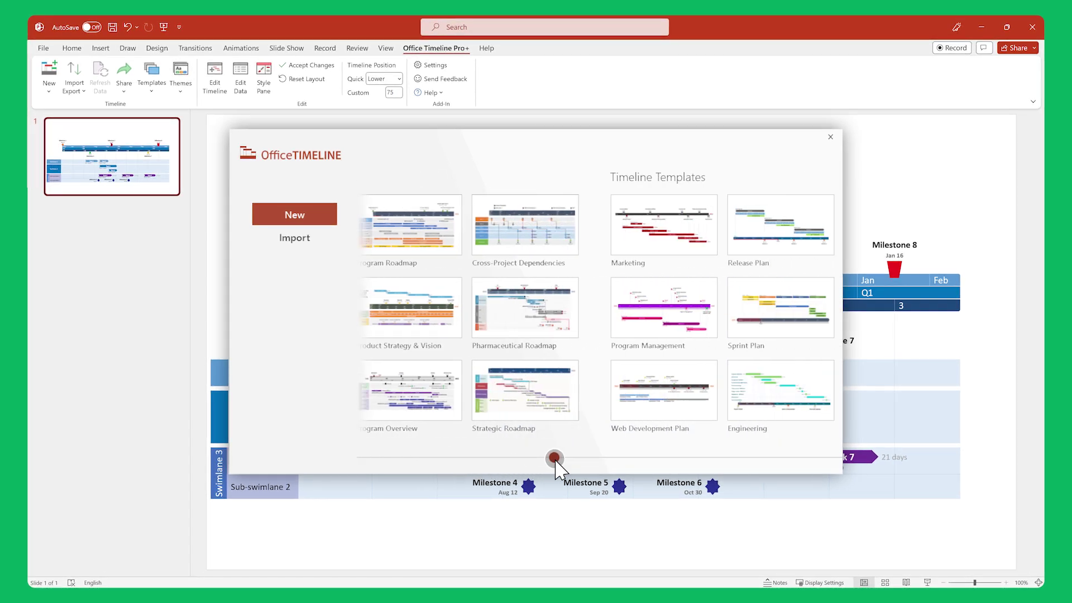
{"action": "left_click", "coordinate": [756, 393]}
{"action": "left_click", "coordinate": [736, 450]}
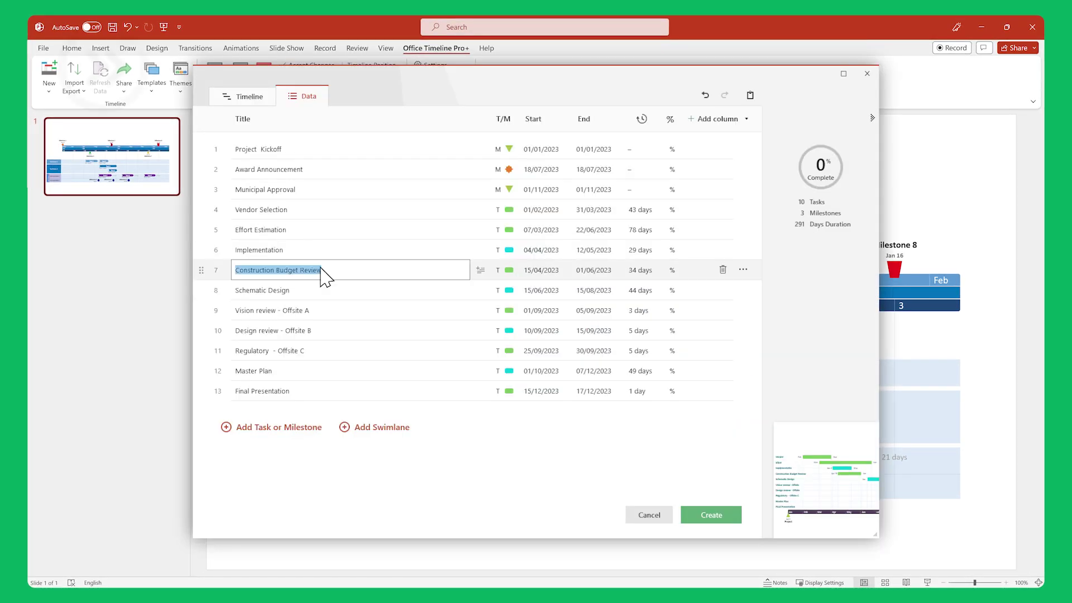
{"action": "left_click", "coordinate": [327, 276]}
{"action": "left_click", "coordinate": [665, 302]}
{"action": "left_click", "coordinate": [717, 378]}
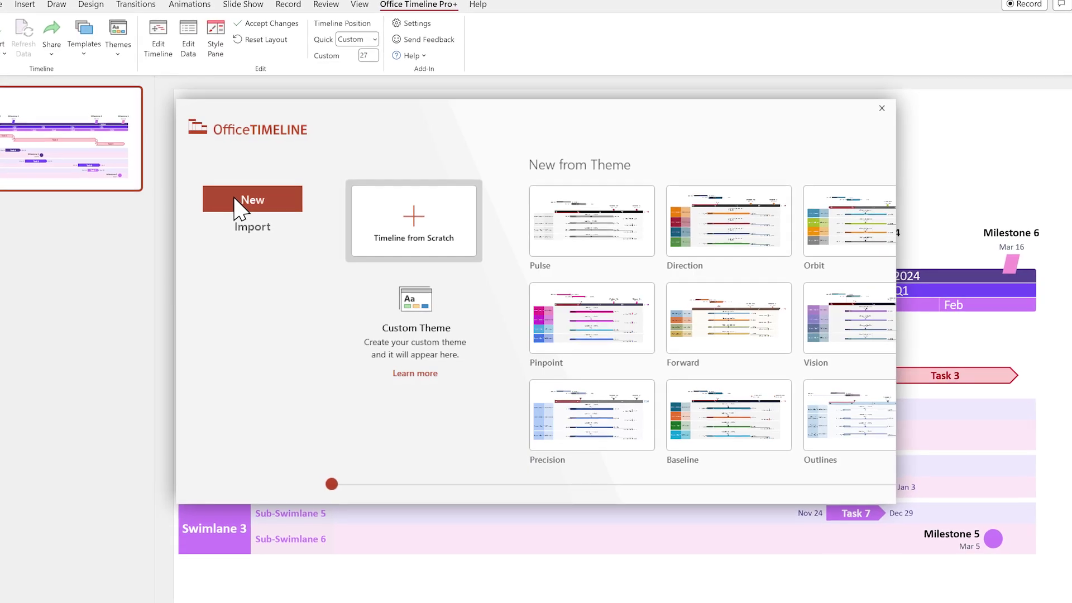
Step: Choose Timeline from Scratch in the new-timeline gallery
{"action": "left_click", "coordinate": [401, 251]}
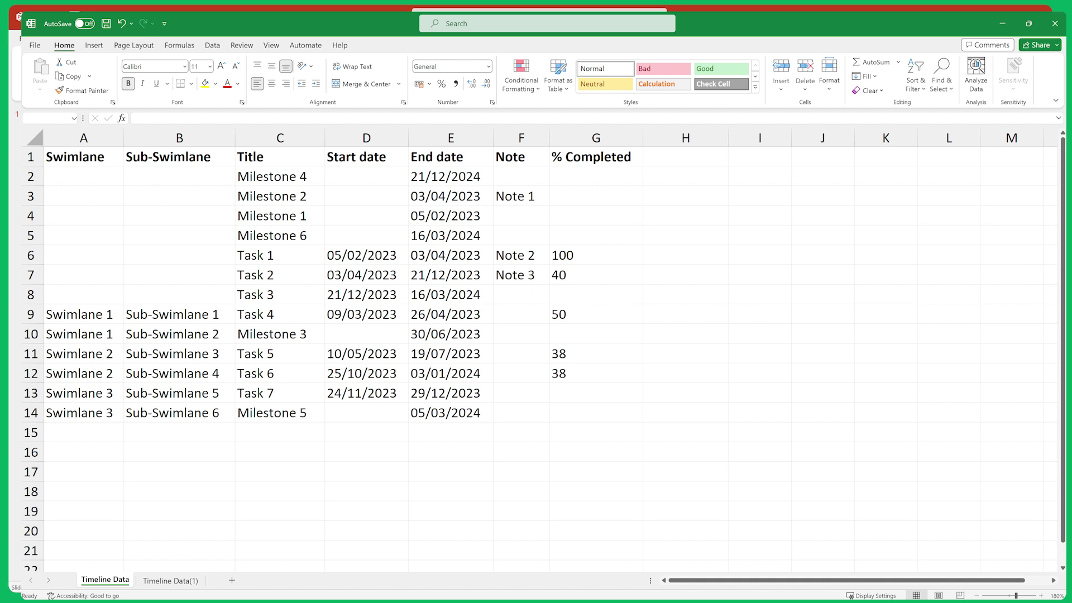
Step: Select the Excel data range from A1 to G14 covering the whole timeline table
{"action": "left_click", "coordinate": [81, 164]}
{"action": "left_click", "coordinate": [598, 412], "text": "shift"}
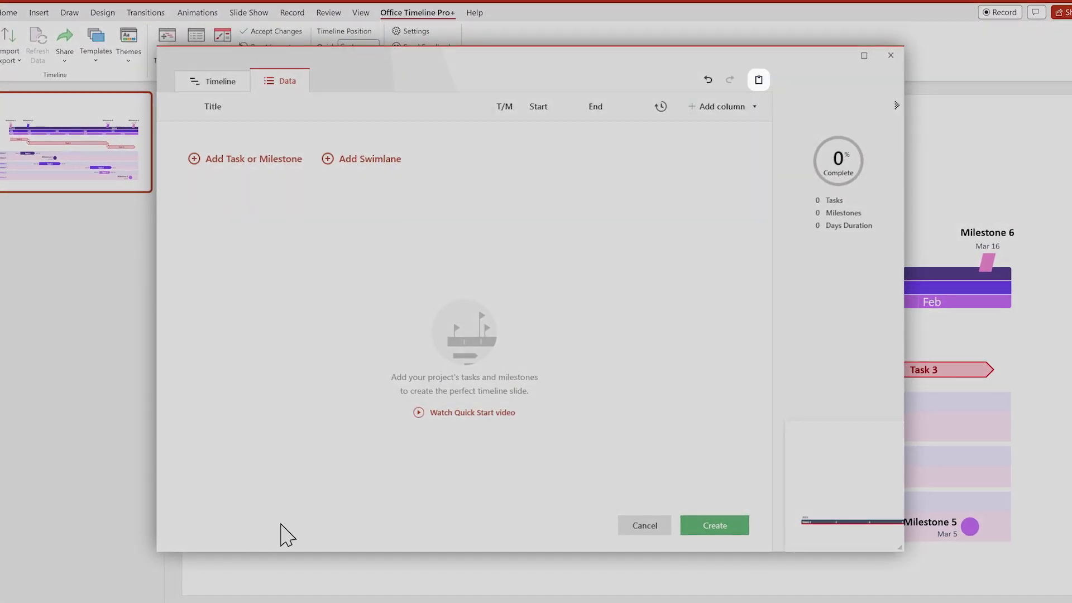
Step: Paste the copied Excel tasks, milestones and swimlanes into the Data view
{"action": "left_click", "coordinate": [759, 80]}
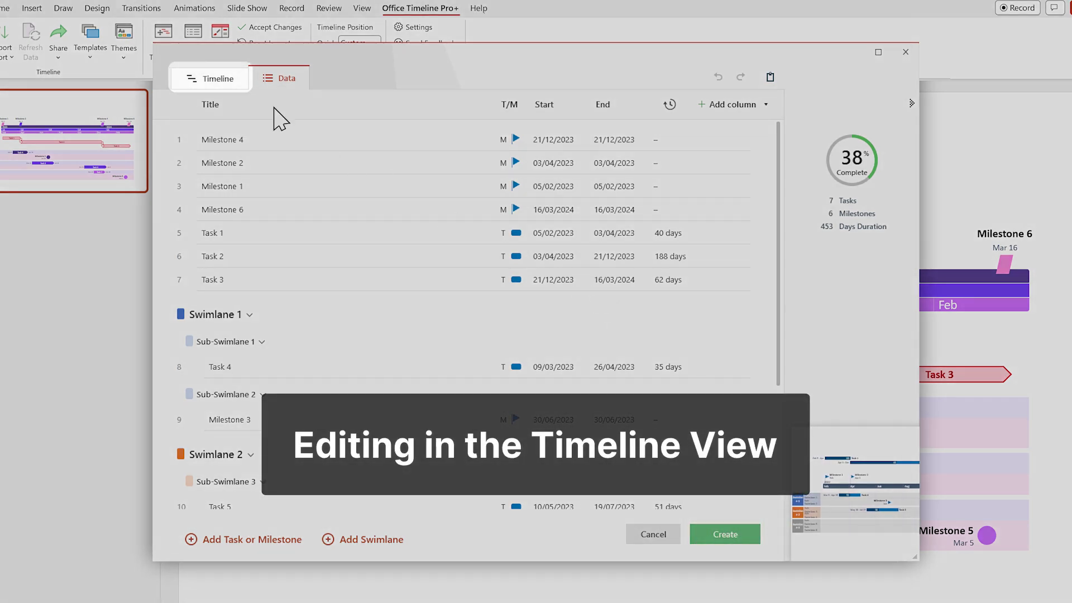
Step: In the graphical timeline view, widen the swimlane title column so the names fit
{"action": "left_click", "coordinate": [218, 77]}
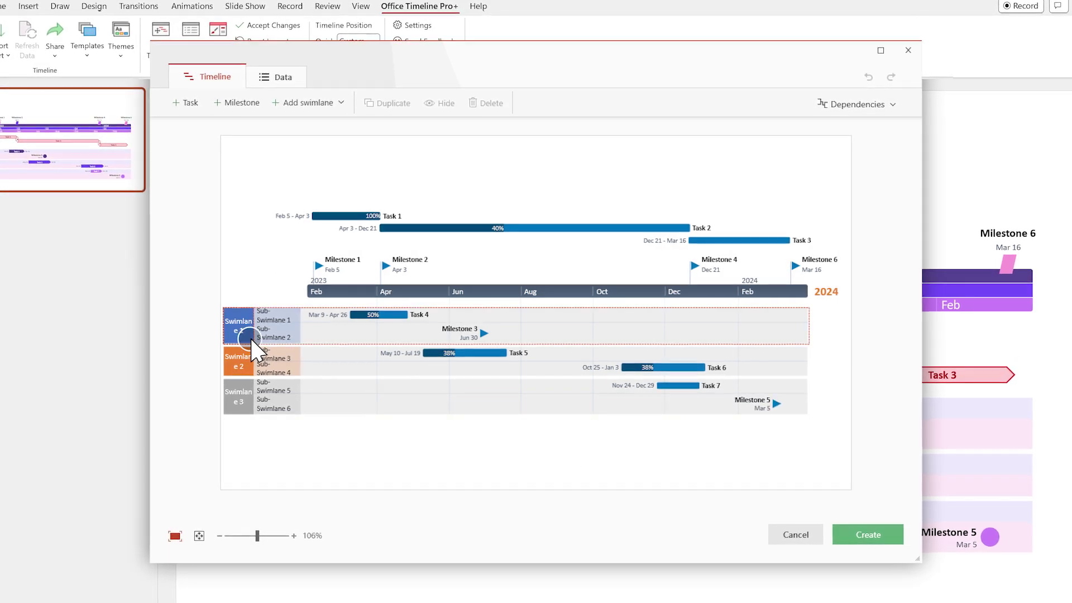
{"action": "left_click", "coordinate": [239, 325]}
{"action": "left_click_drag", "start_coordinate": [254, 325], "coordinate": [314, 320]}
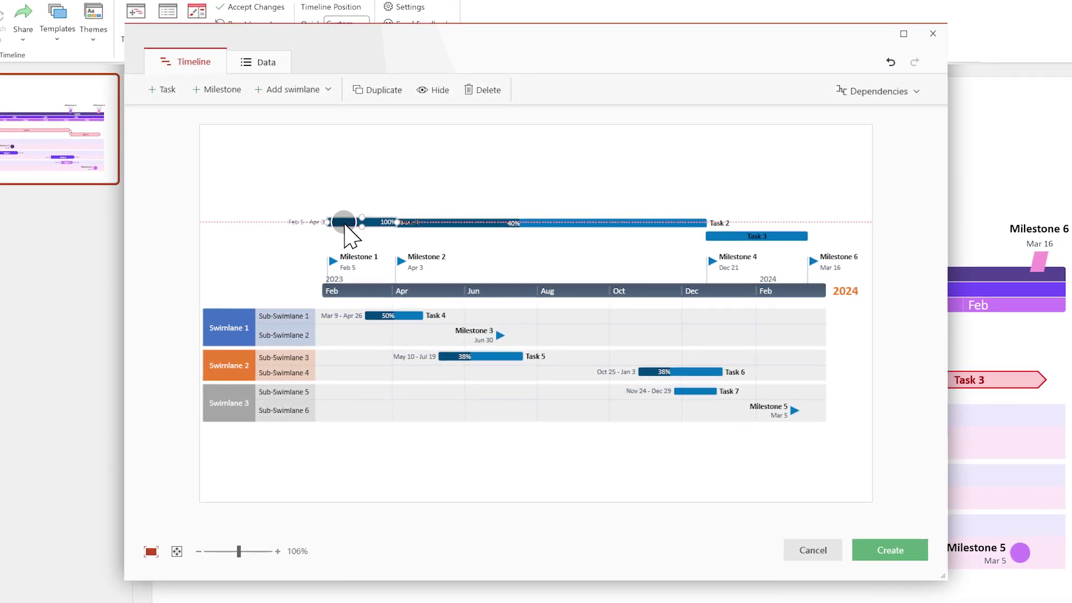
Step: Put Tasks 1, 2 and 3 on one row and move that row beneath the timescale
{"action": "left_click_drag", "start_coordinate": [351, 212], "coordinate": [360, 236]}
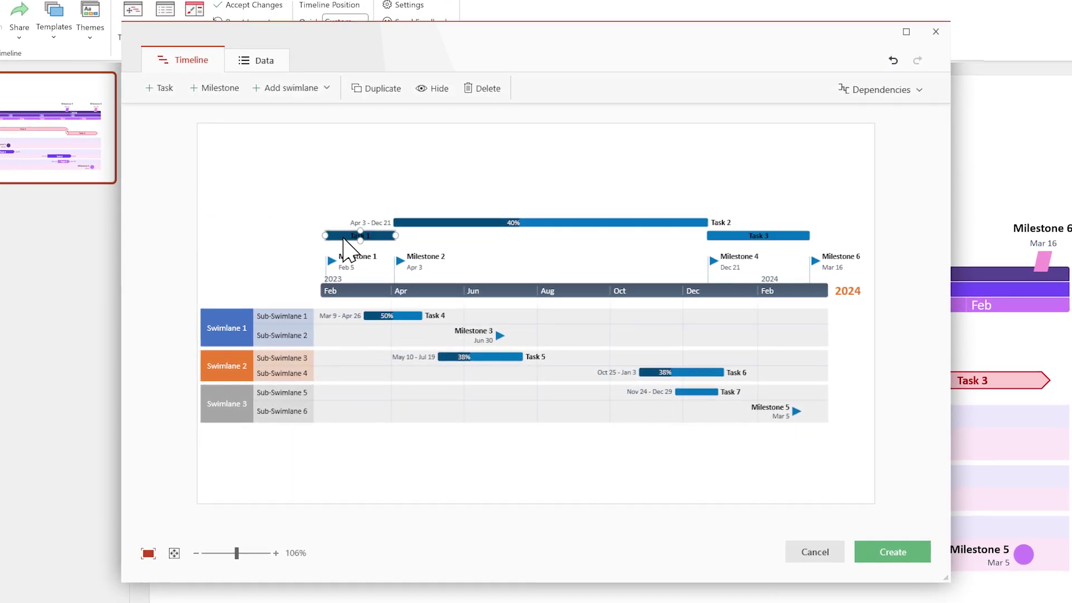
{"action": "left_click_drag", "start_coordinate": [439, 222], "coordinate": [444, 235]}
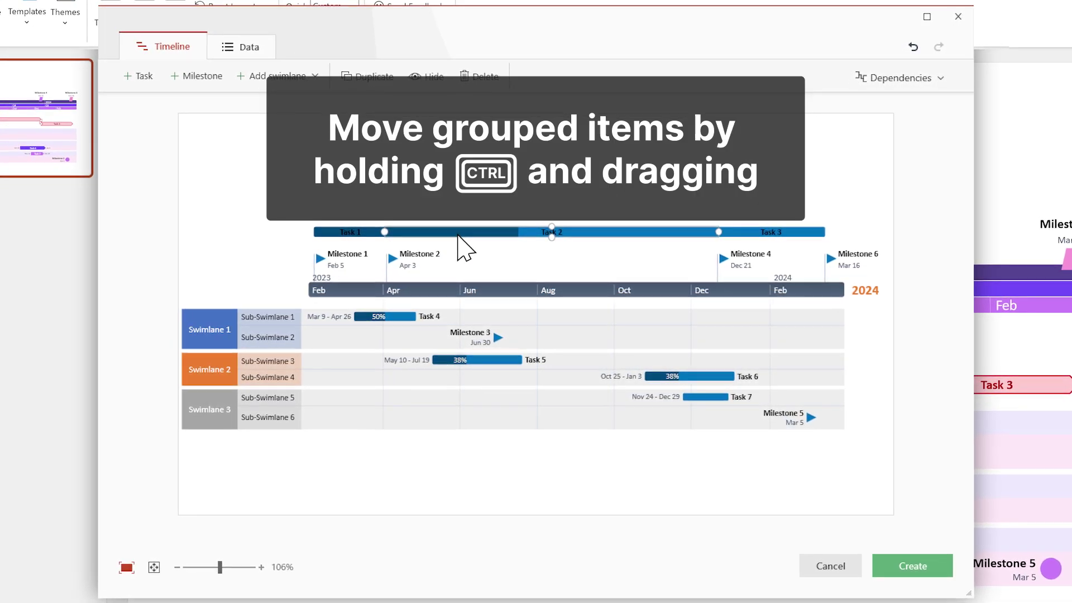
{"action": "left_click_drag", "start_coordinate": [462, 239], "coordinate": [462, 322]}
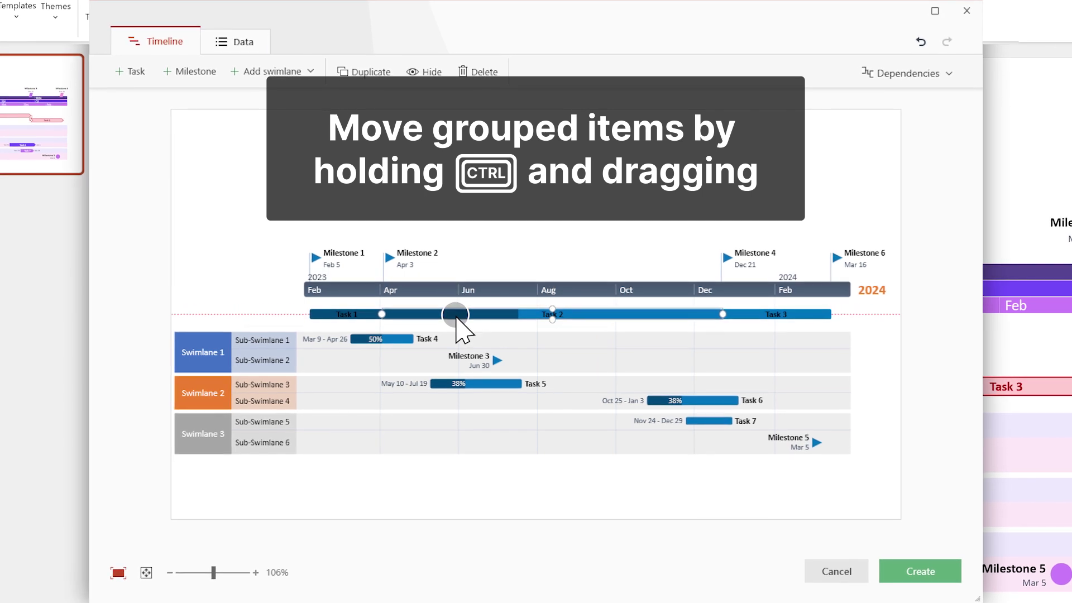
{"action": "left_click", "coordinate": [530, 408]}
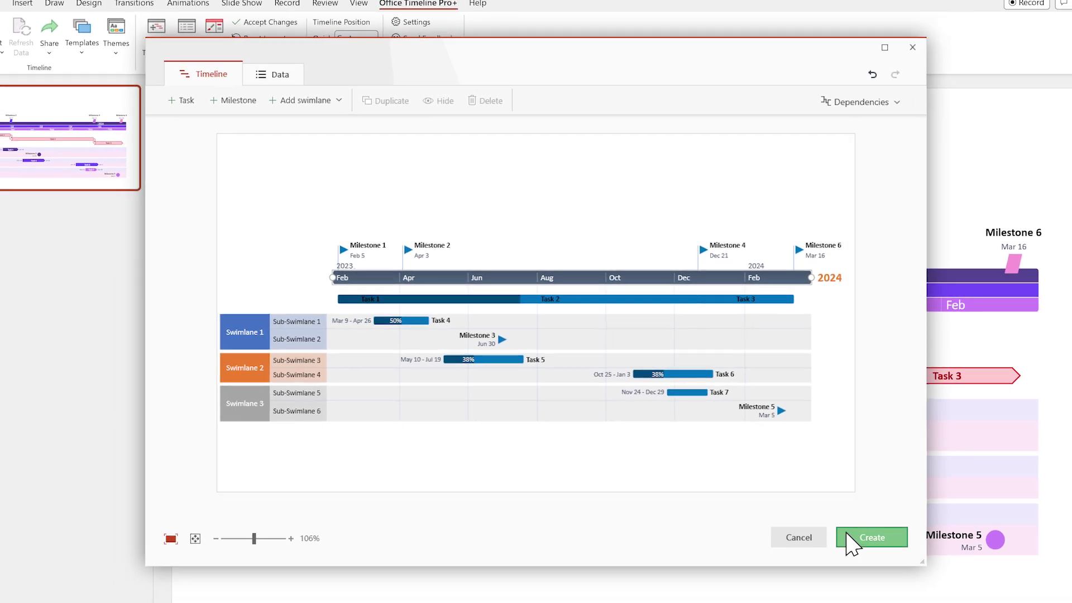
Step: Create the timeline on a new slide and make the Task 4 title 12-point white text centred in its bar
{"action": "left_click", "coordinate": [849, 543]}
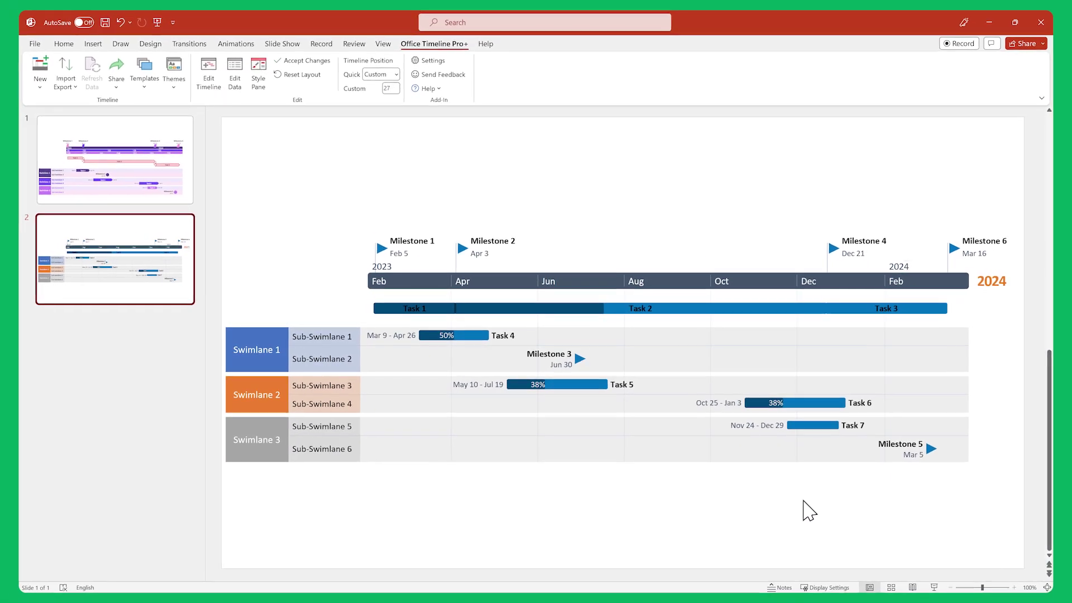
{"action": "left_click", "coordinate": [251, 69]}
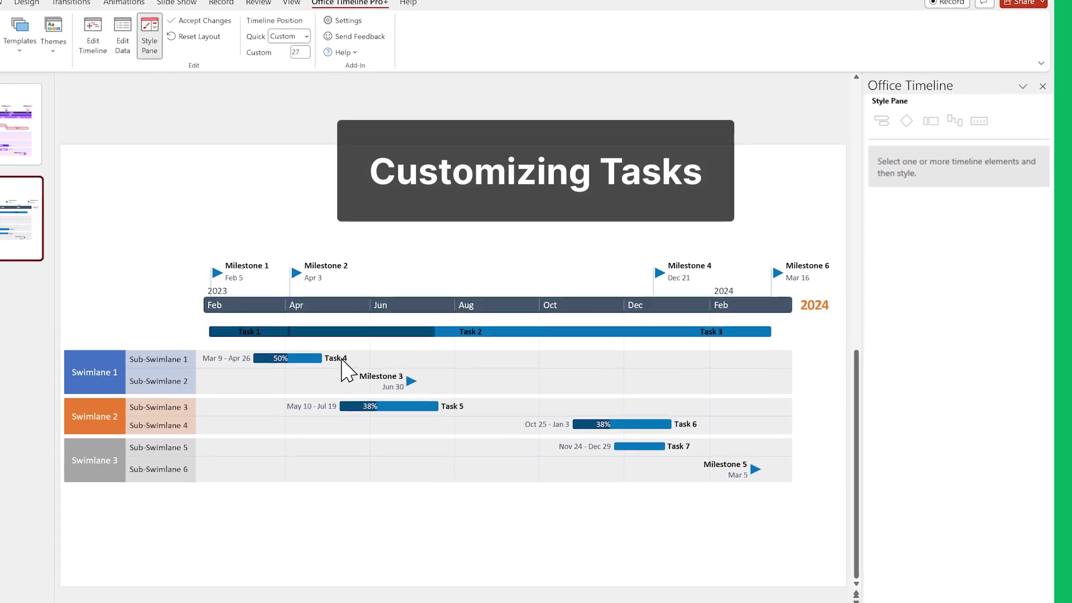
{"action": "left_click", "coordinate": [339, 358]}
{"action": "left_click", "coordinate": [986, 154]}
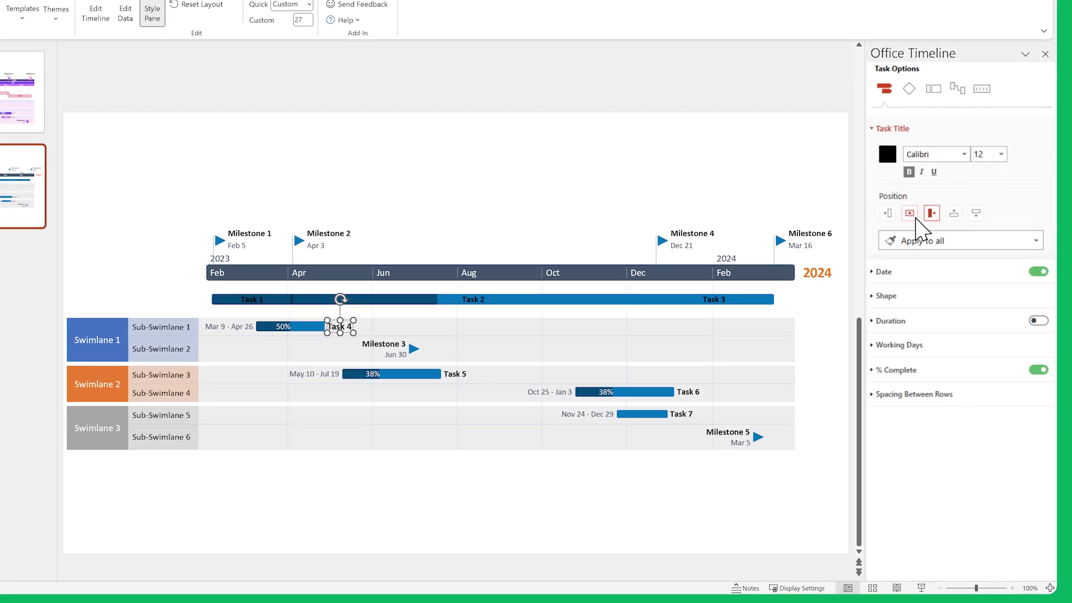
{"action": "left_click", "coordinate": [909, 214]}
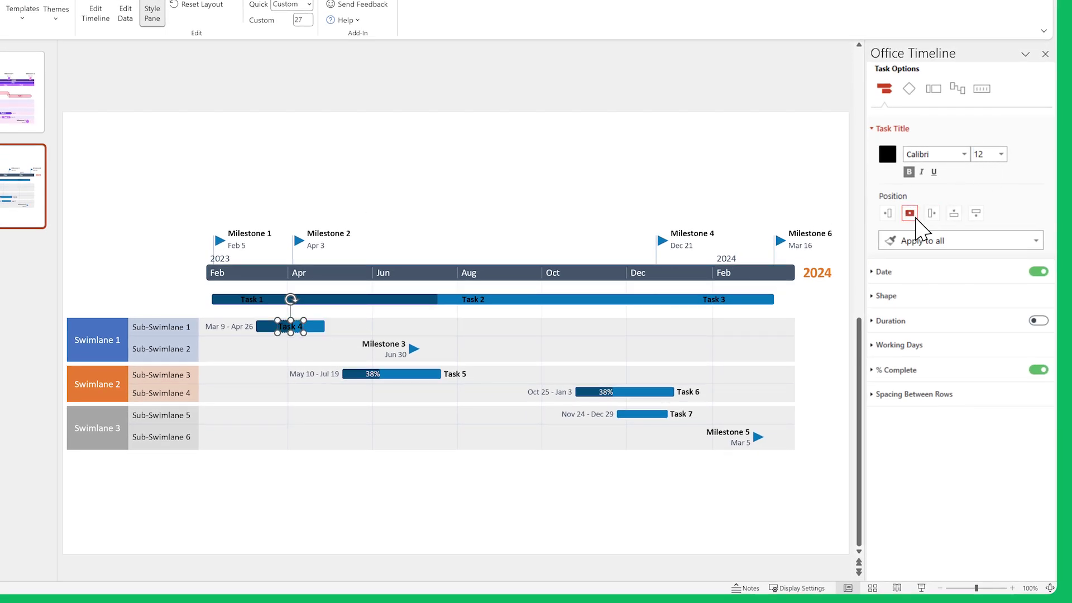
{"action": "left_click", "coordinate": [886, 155]}
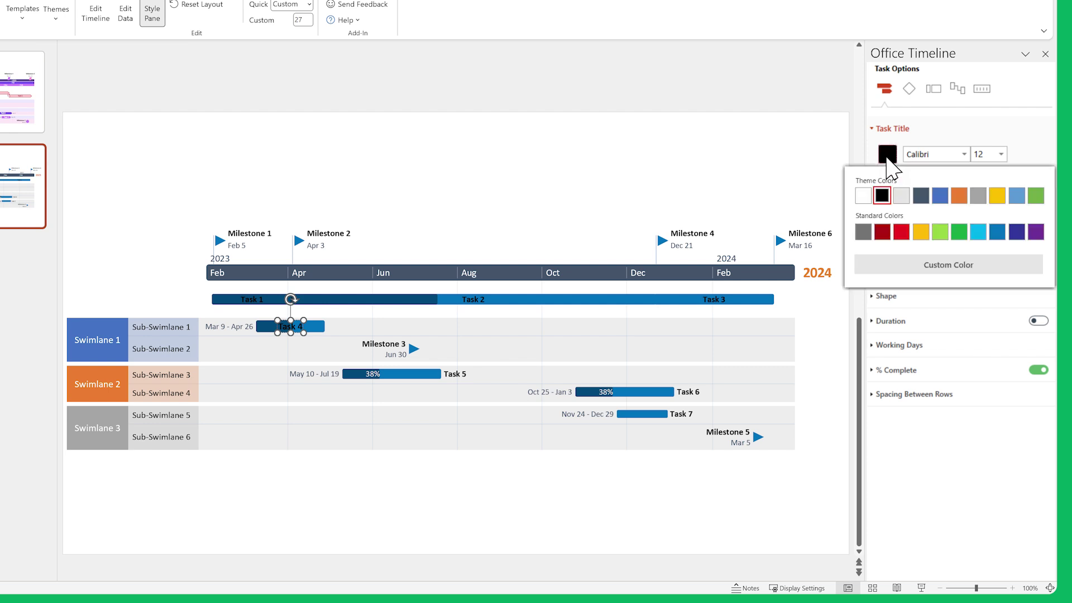
{"action": "left_click", "coordinate": [864, 196]}
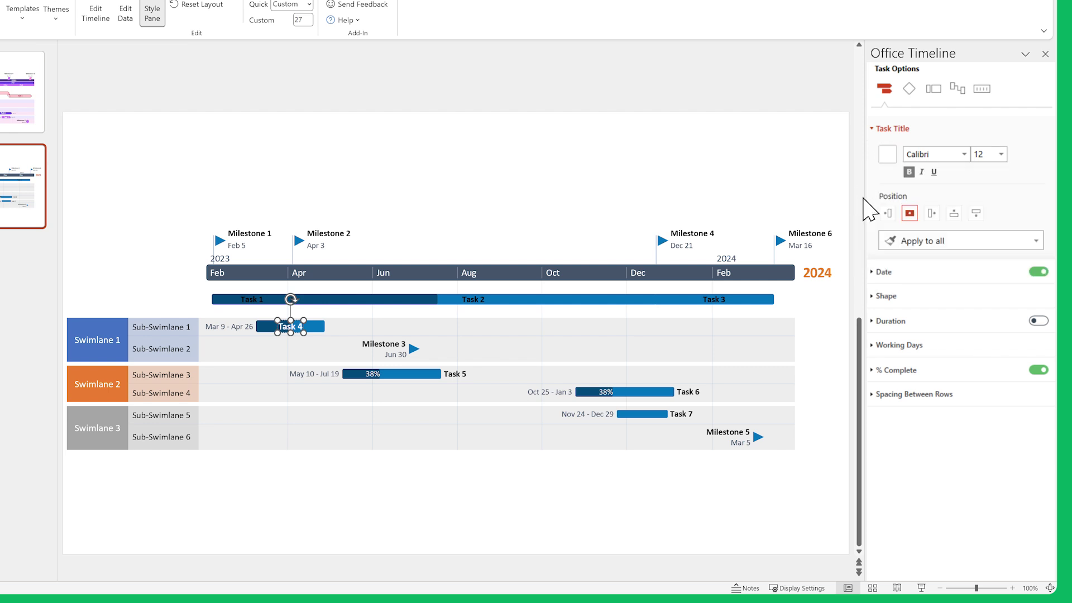
Step: Copy the title position, text style and colour to all tasks in every swimlane
{"action": "left_click", "coordinate": [960, 241]}
{"action": "left_click", "coordinate": [991, 311]}
{"action": "left_click", "coordinate": [949, 311]}
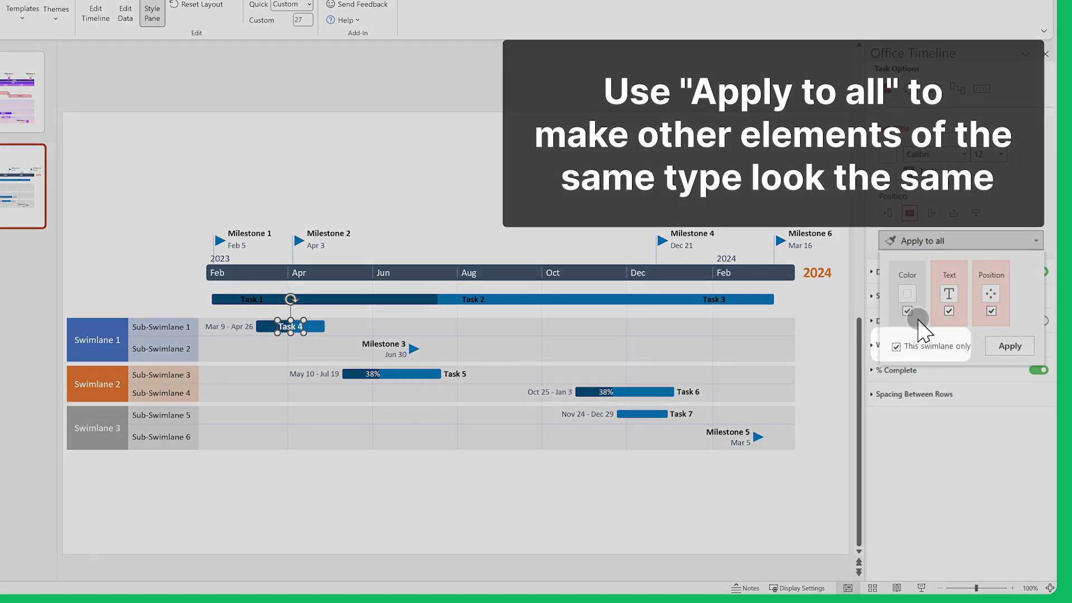
{"action": "left_click", "coordinate": [907, 311]}
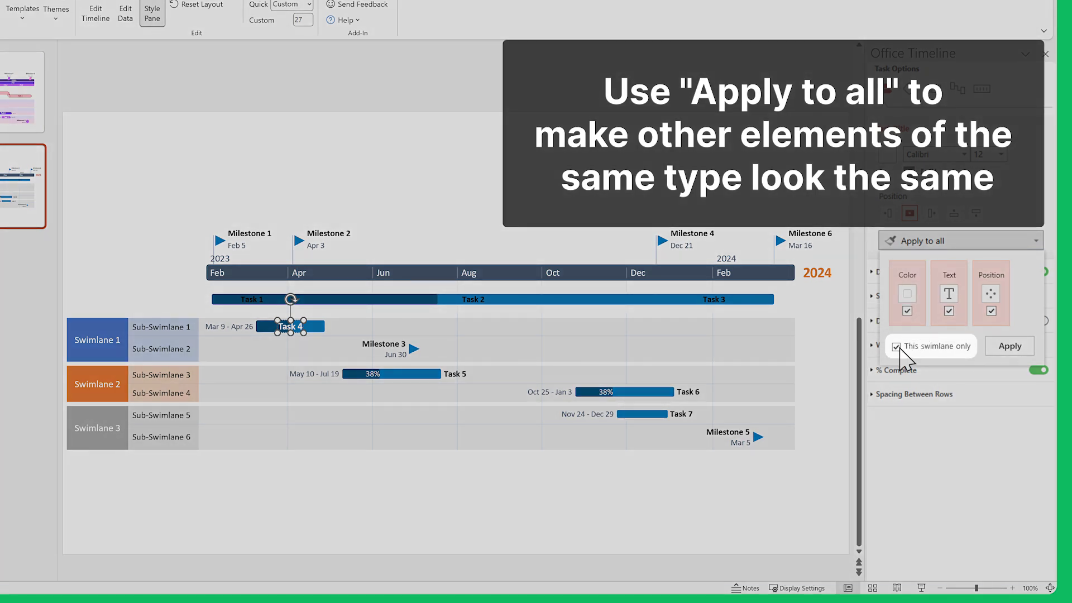
{"action": "left_click", "coordinate": [896, 346]}
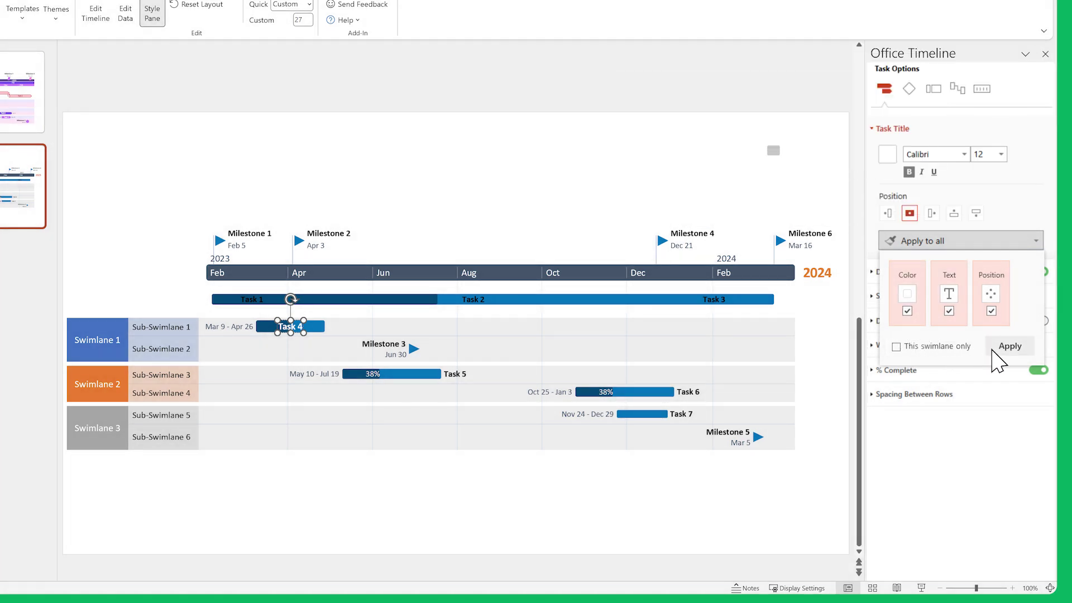
{"action": "left_click", "coordinate": [1011, 346]}
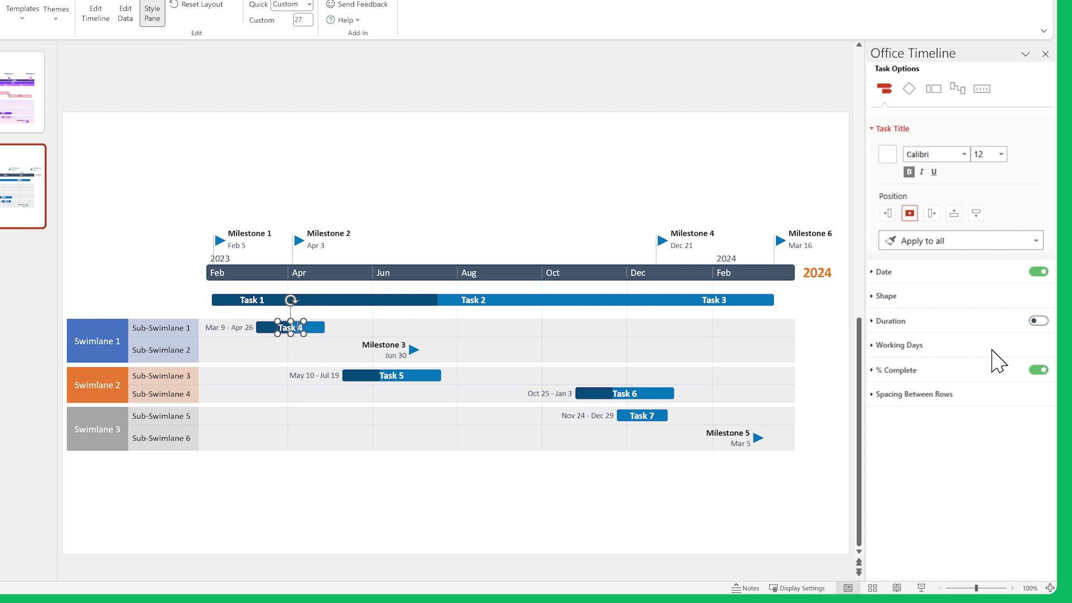
Step: Make the Task 4 dates 9-point custom purple labels on both sides of the bar
{"action": "left_click", "coordinate": [230, 327]}
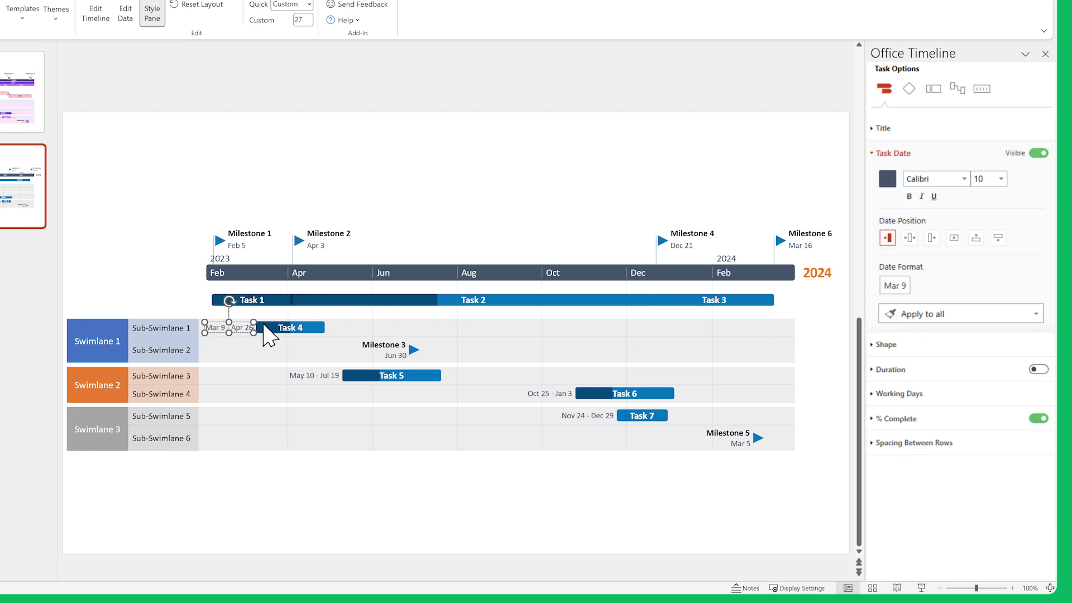
{"action": "left_click", "coordinate": [992, 184]}
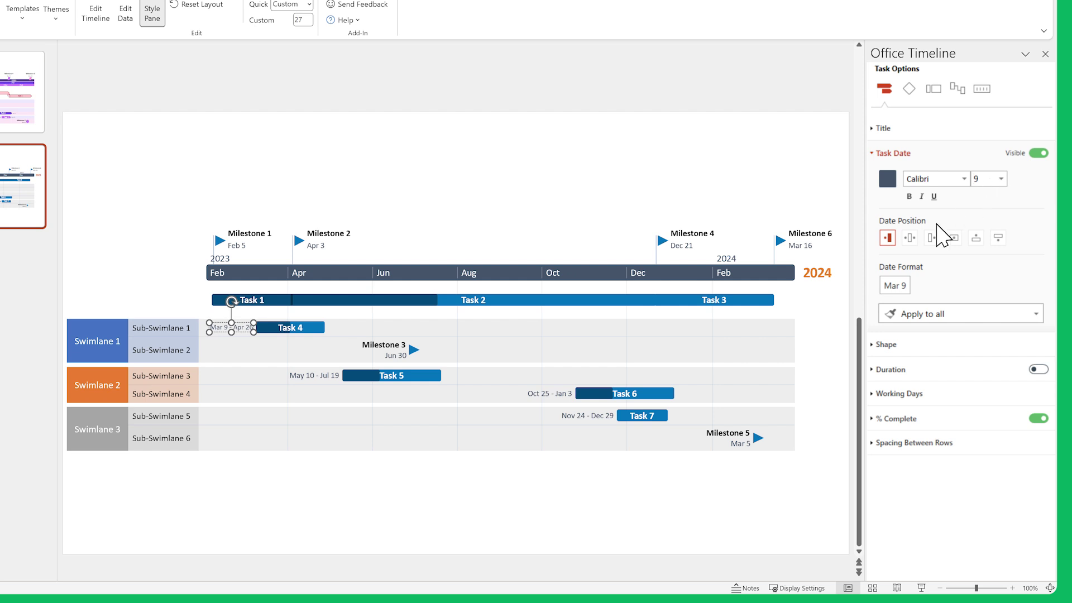
{"action": "left_click", "coordinate": [909, 238]}
{"action": "left_click", "coordinate": [886, 178]}
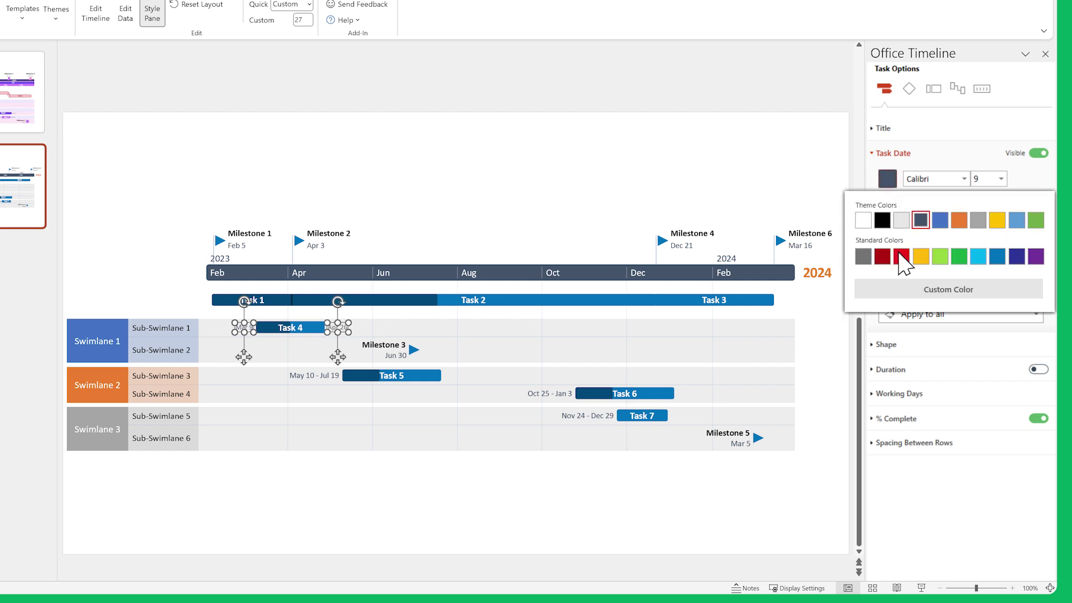
{"action": "left_click", "coordinate": [905, 291]}
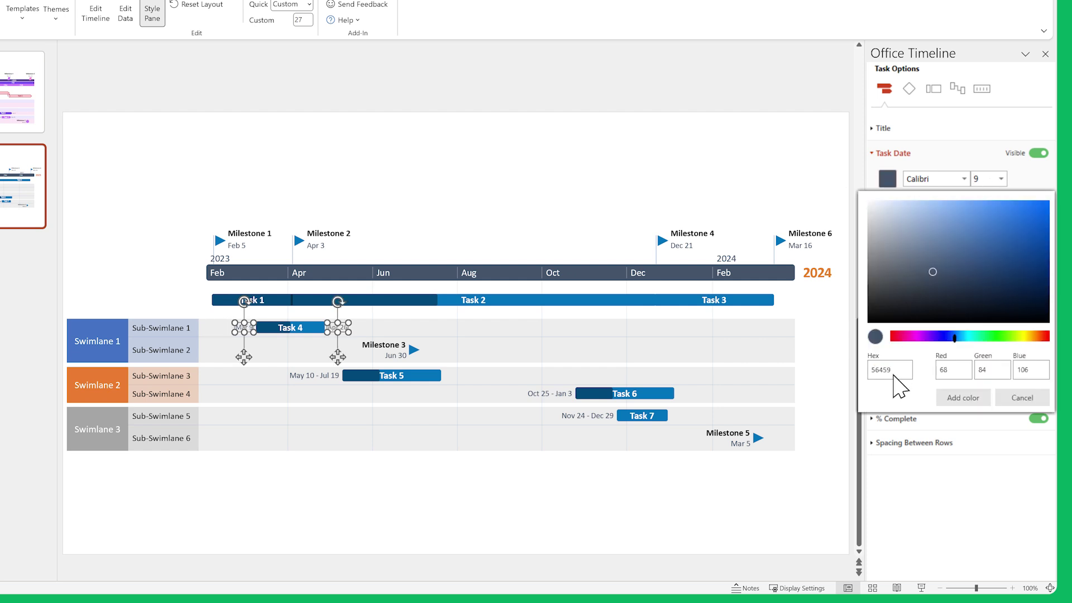
{"action": "left_click", "coordinate": [962, 398]}
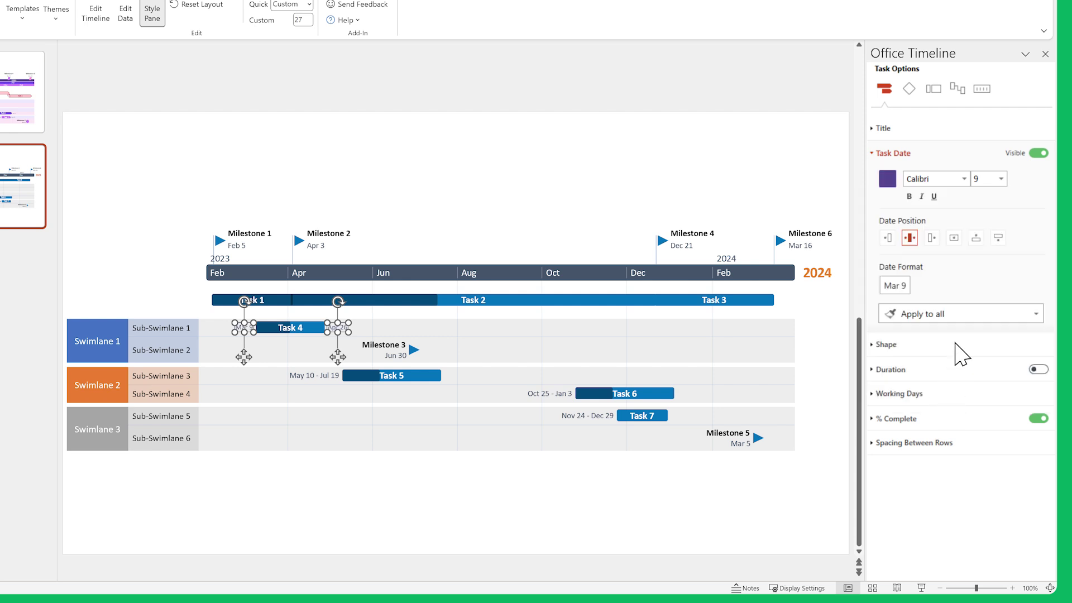
Step: Copy the date text style and colour to every task
{"action": "left_click", "coordinate": [960, 314]}
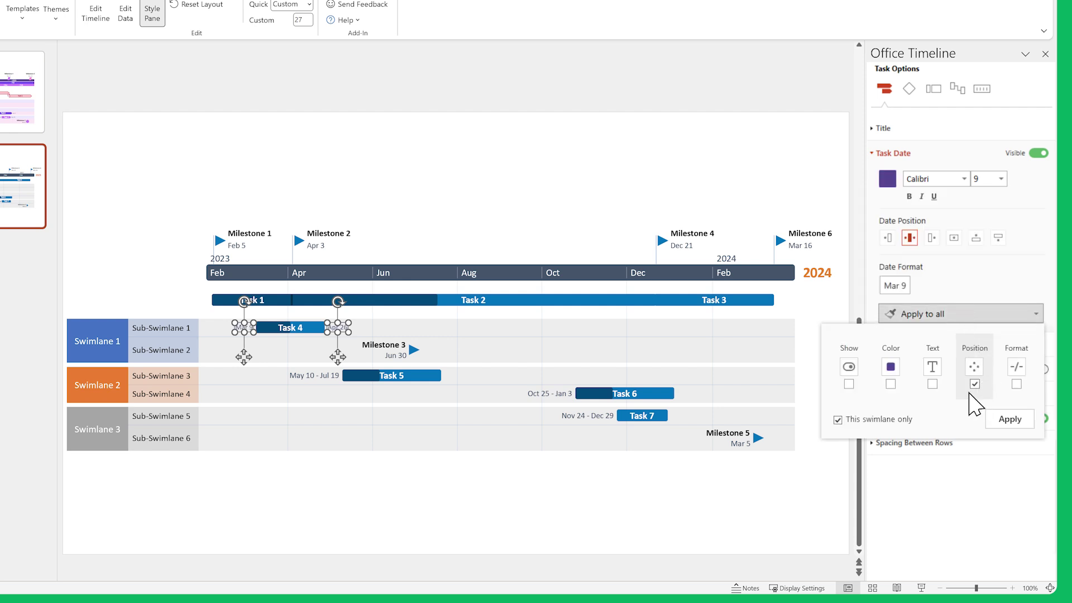
{"action": "left_click", "coordinate": [932, 384]}
{"action": "left_click", "coordinate": [889, 385]}
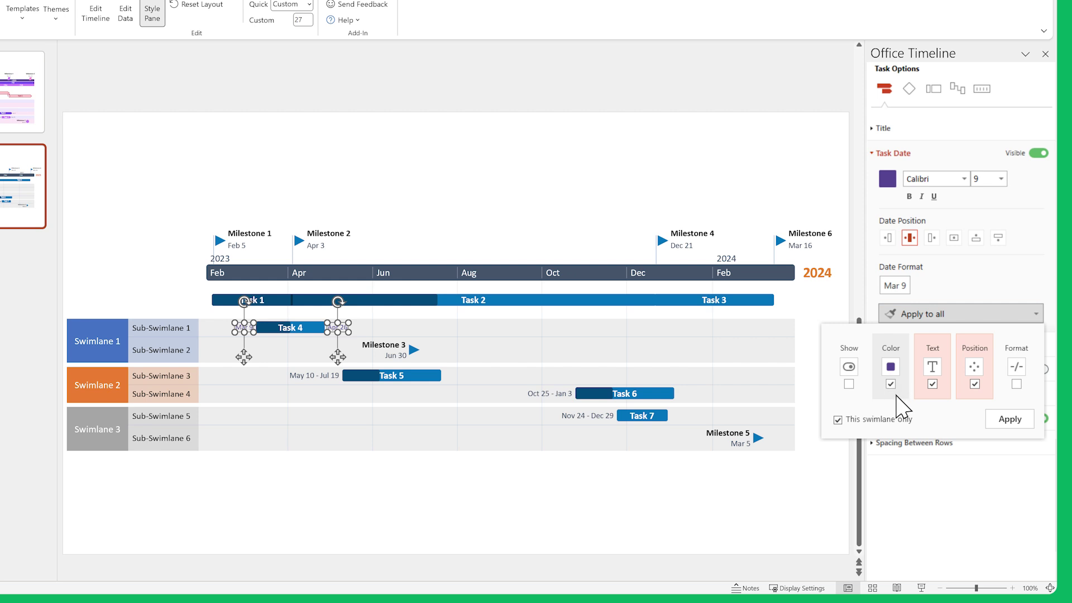
{"action": "left_click", "coordinate": [1009, 418]}
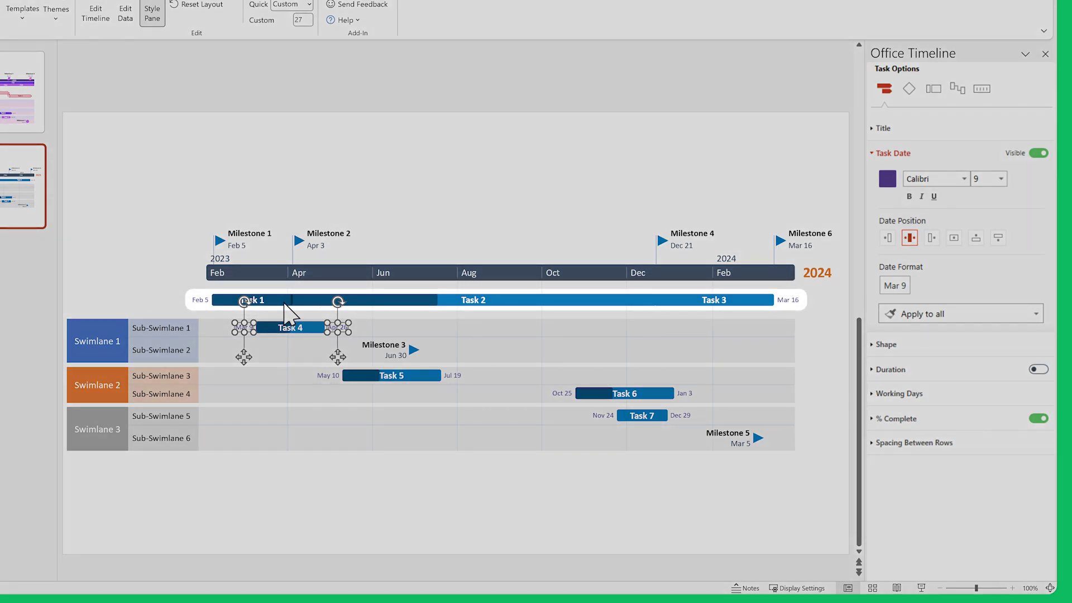
Step: Hide the dates of Tasks 1, 2 and 3, then select the Task 4 bar
{"action": "left_click", "coordinate": [251, 299]}
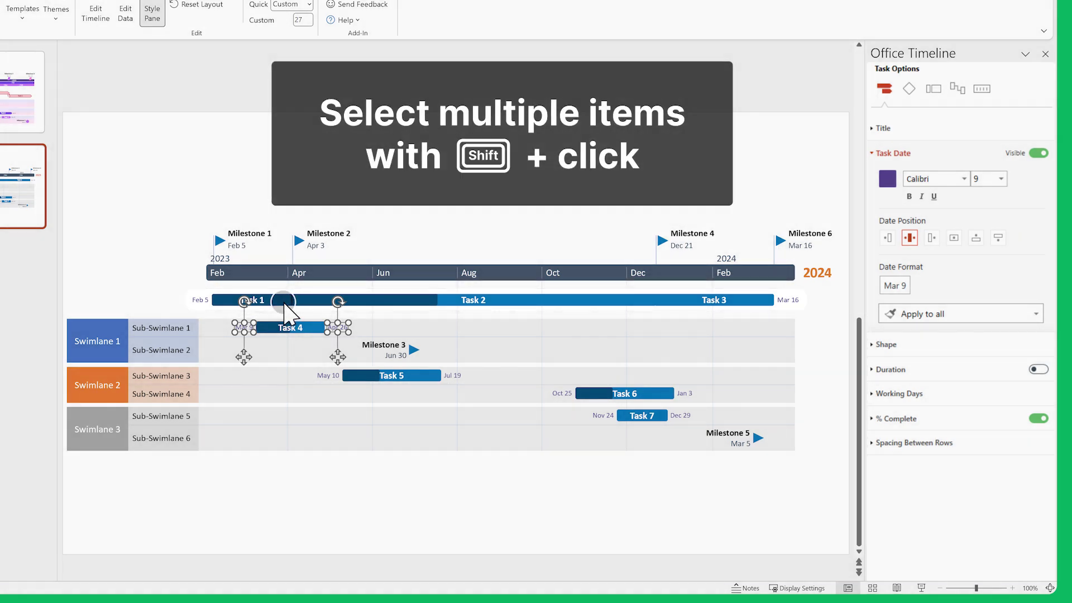
{"action": "left_click", "coordinate": [473, 299], "text": "shift"}
{"action": "left_click", "coordinate": [677, 299], "text": "shift"}
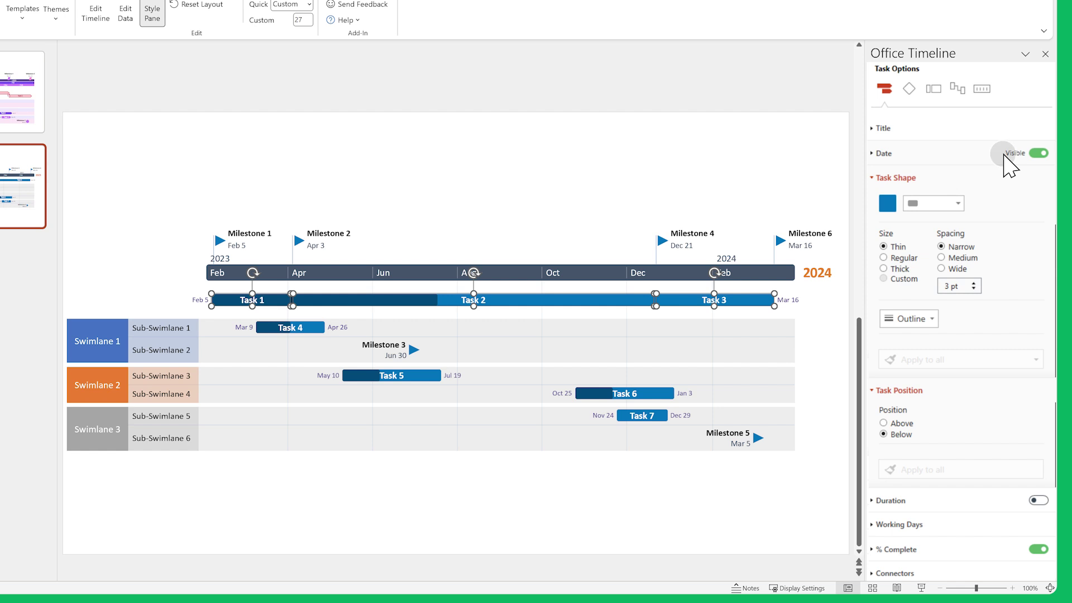
{"action": "left_click", "coordinate": [1009, 154]}
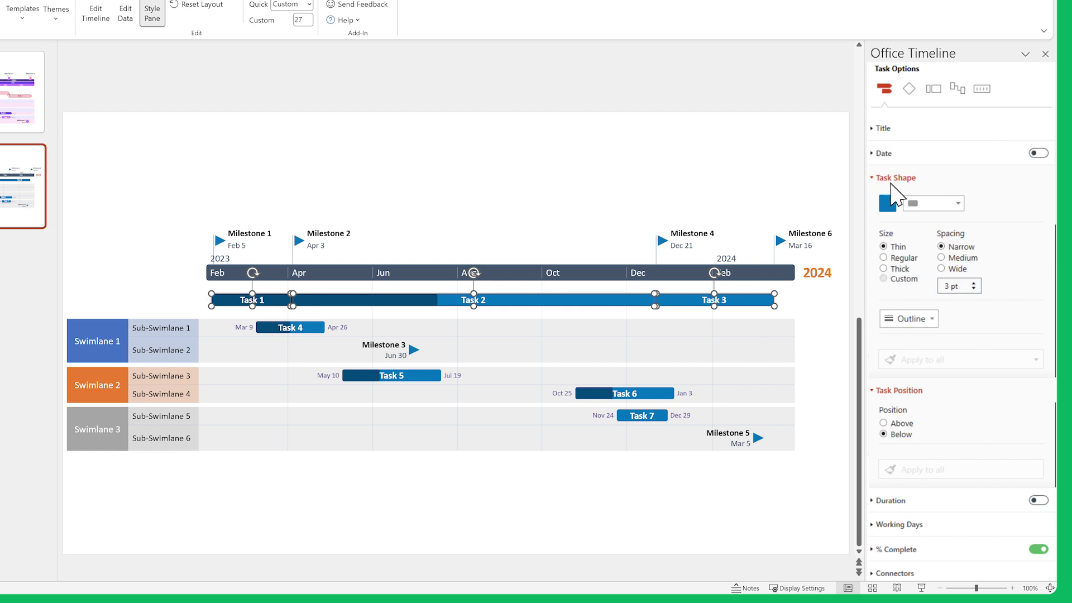
{"action": "left_click", "coordinate": [322, 329]}
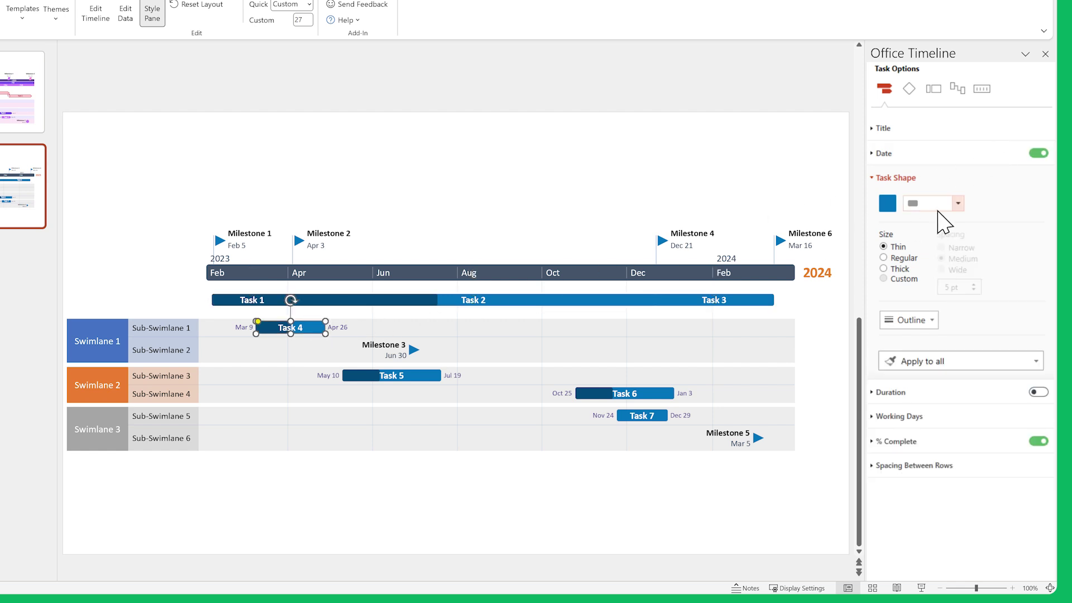
Step: Give Task 4 an arrow-tipped, Regular-size bar with its % Complete shading hidden
{"action": "left_click", "coordinate": [955, 204]}
{"action": "left_click", "coordinate": [915, 246]}
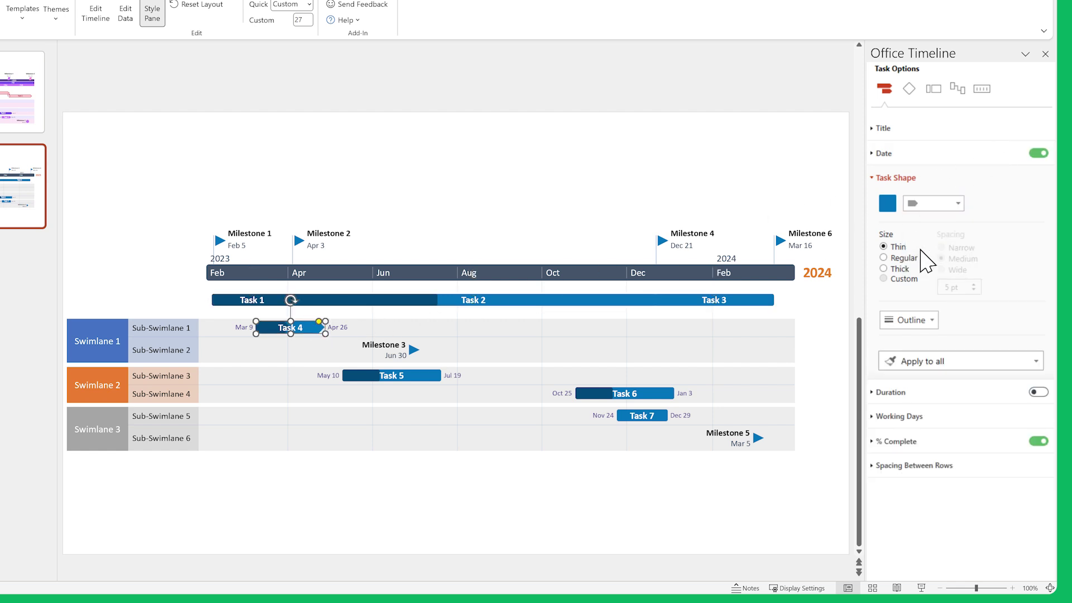
{"action": "left_click", "coordinate": [902, 258]}
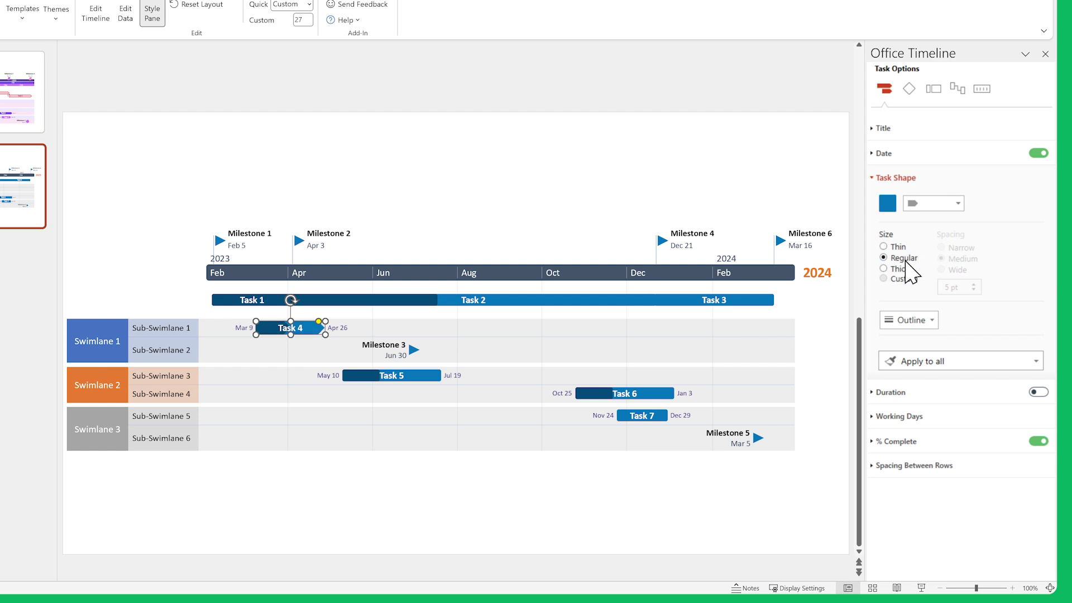
{"action": "left_click", "coordinate": [1035, 442]}
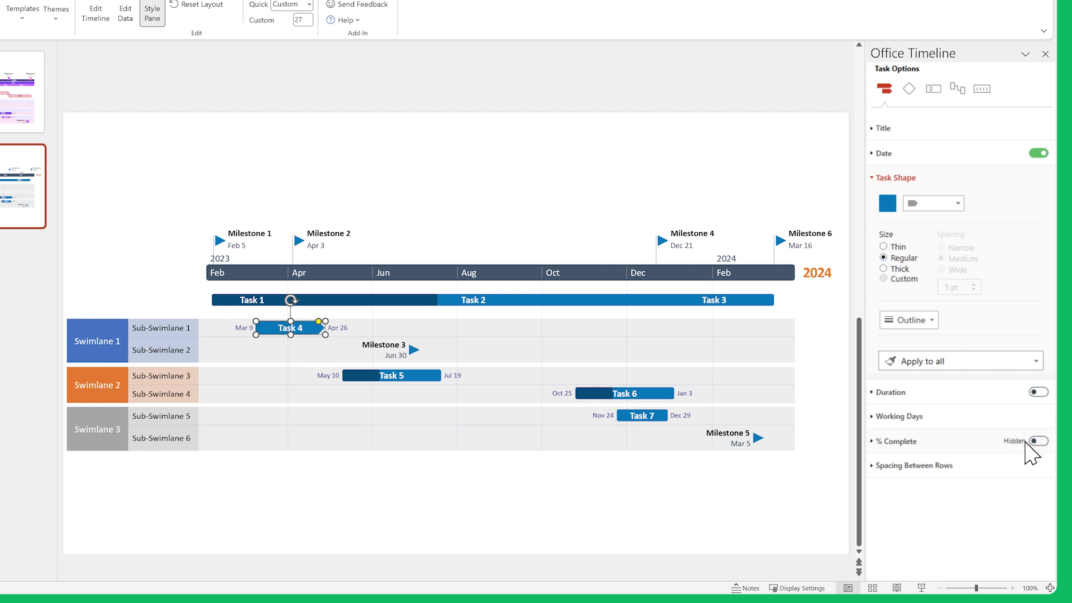
Step: Copy the arrow shape and Regular size to all task bars via Apply to all
{"action": "left_click", "coordinate": [1009, 362]}
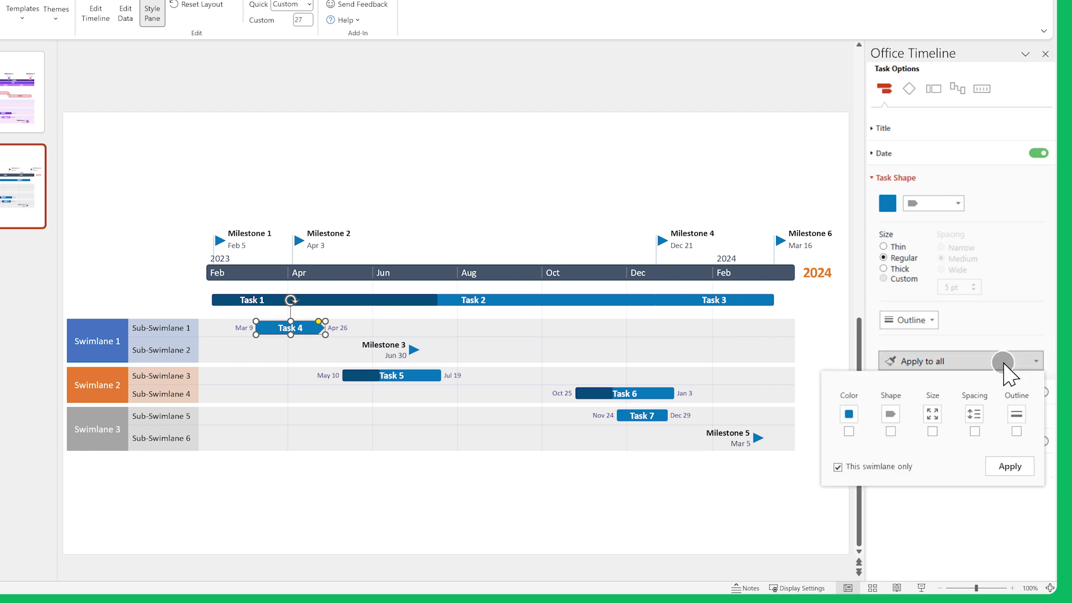
{"action": "left_click", "coordinate": [890, 431]}
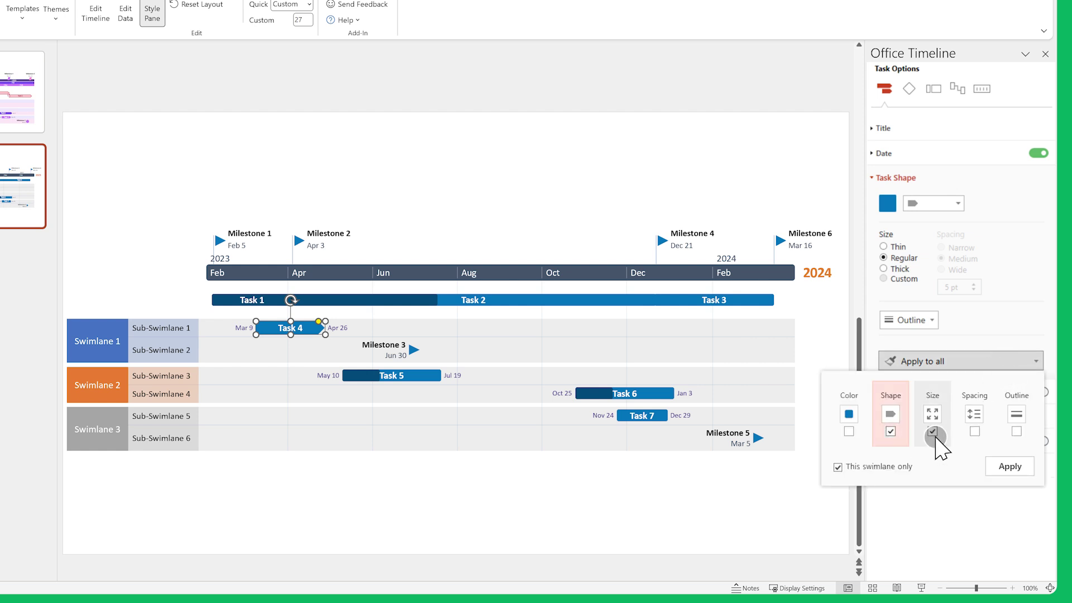
{"action": "left_click", "coordinate": [1008, 466]}
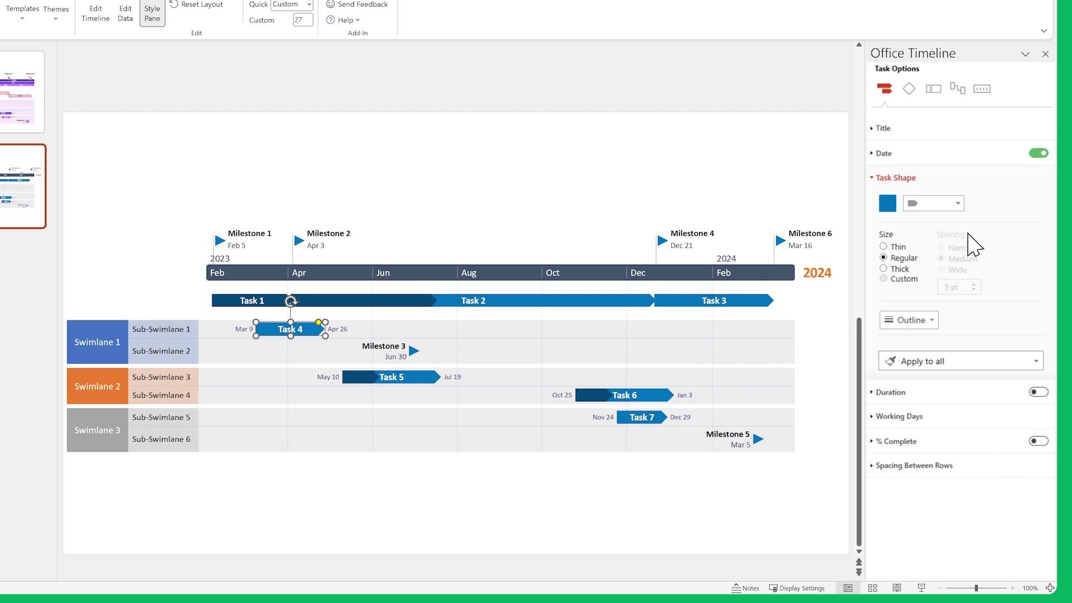
{"action": "left_click", "coordinate": [960, 179]}
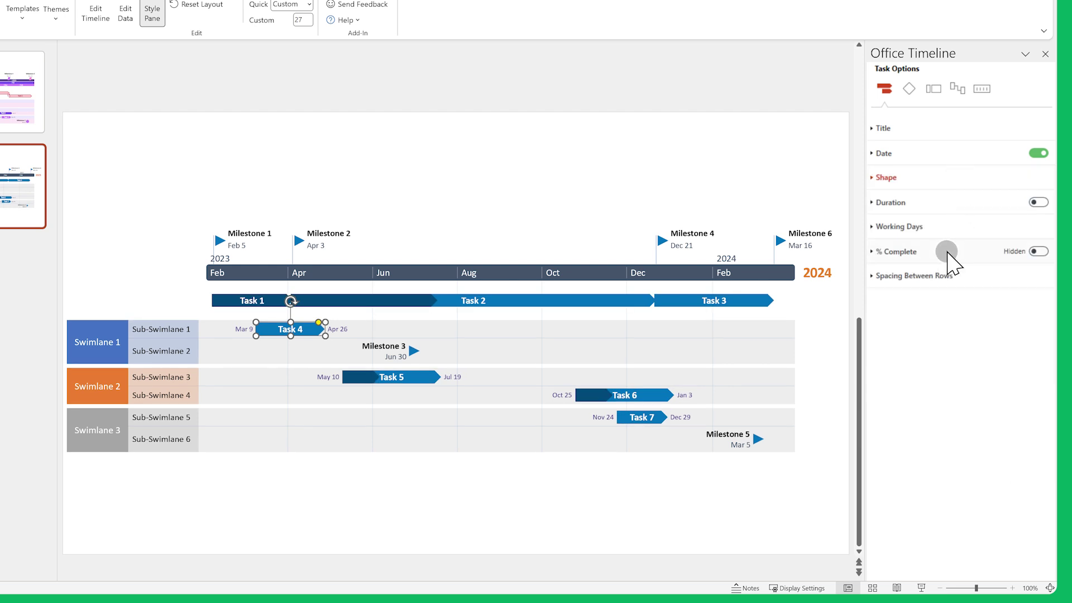
Step: Apply the hidden % Complete state to every task bar
{"action": "left_click", "coordinate": [963, 413]}
{"action": "left_click", "coordinate": [847, 343]}
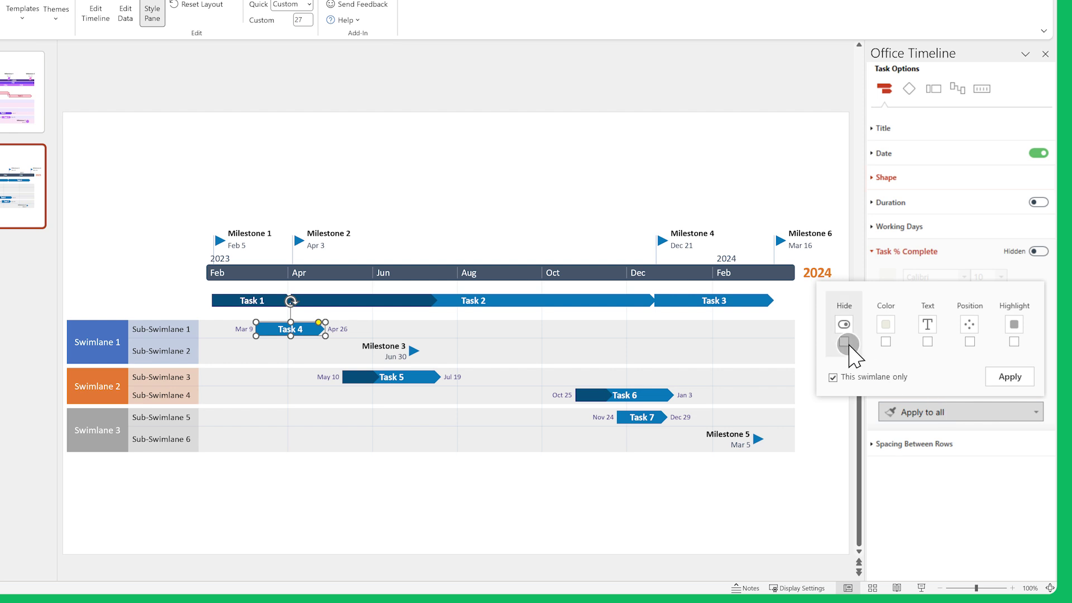
{"action": "left_click", "coordinate": [1005, 378]}
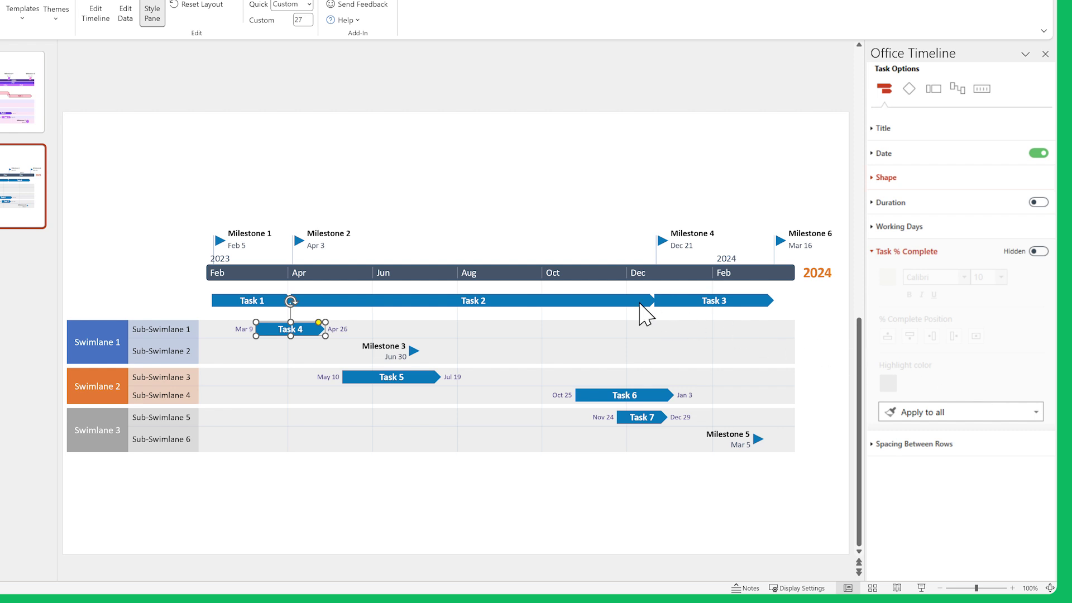
{"action": "left_click", "coordinate": [643, 301]}
Step: Recolour the Task 2 and Task 3 bars in purple shades from the Task Shape section
{"action": "left_click", "coordinate": [670, 303], "text": "ctrl"}
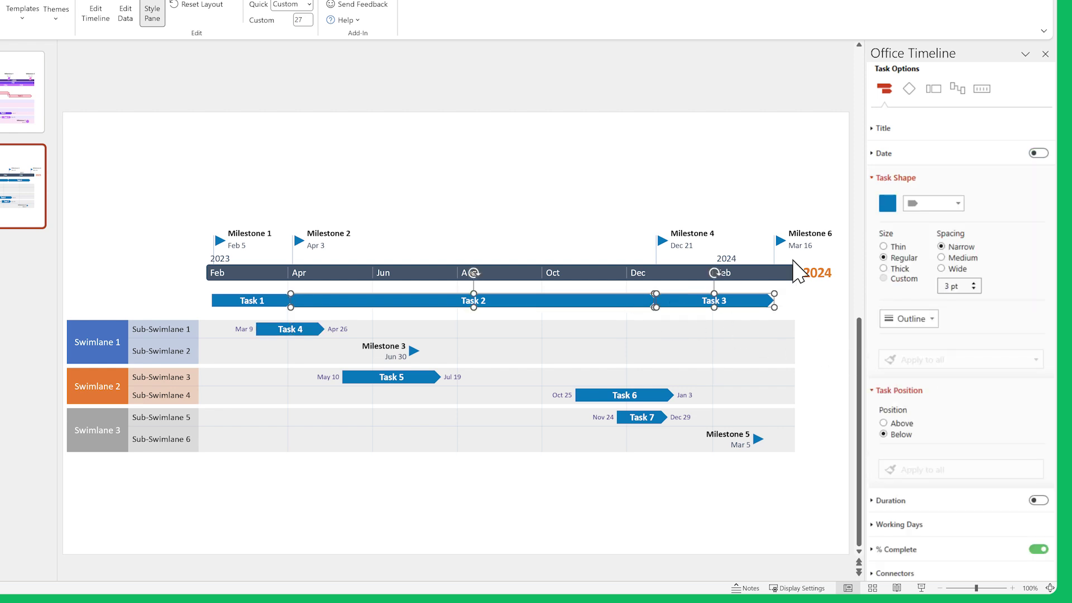
{"action": "left_click", "coordinate": [957, 204]}
{"action": "left_click", "coordinate": [938, 246]}
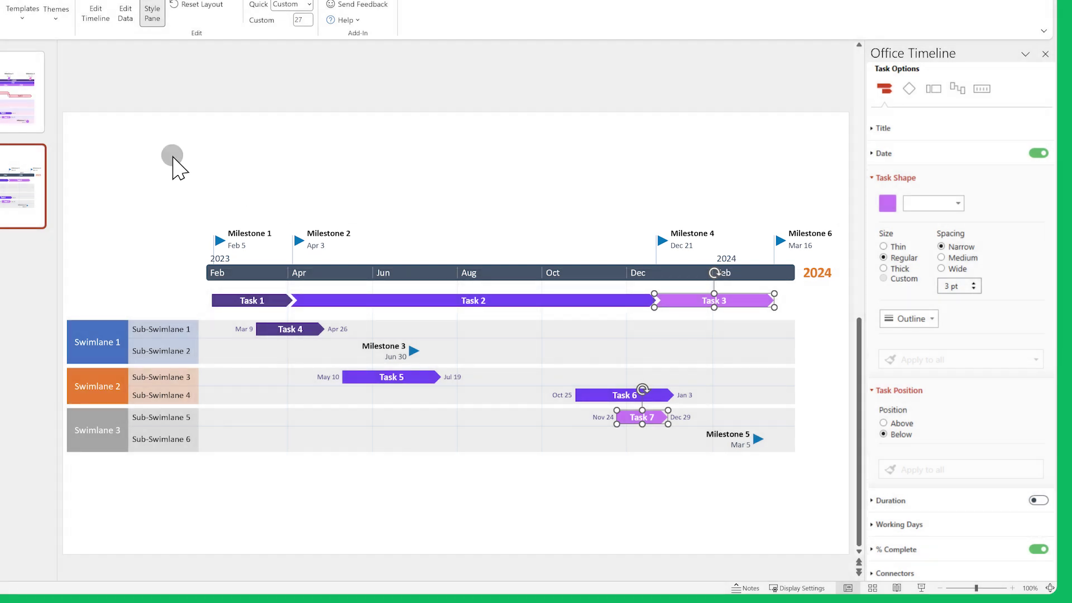
Step: Make Milestones 1, 2, 4 and 6 parallelograms with title size 12, date size 9, recoloured purple
{"action": "left_click_drag", "start_coordinate": [172, 156], "coordinate": [797, 251]}
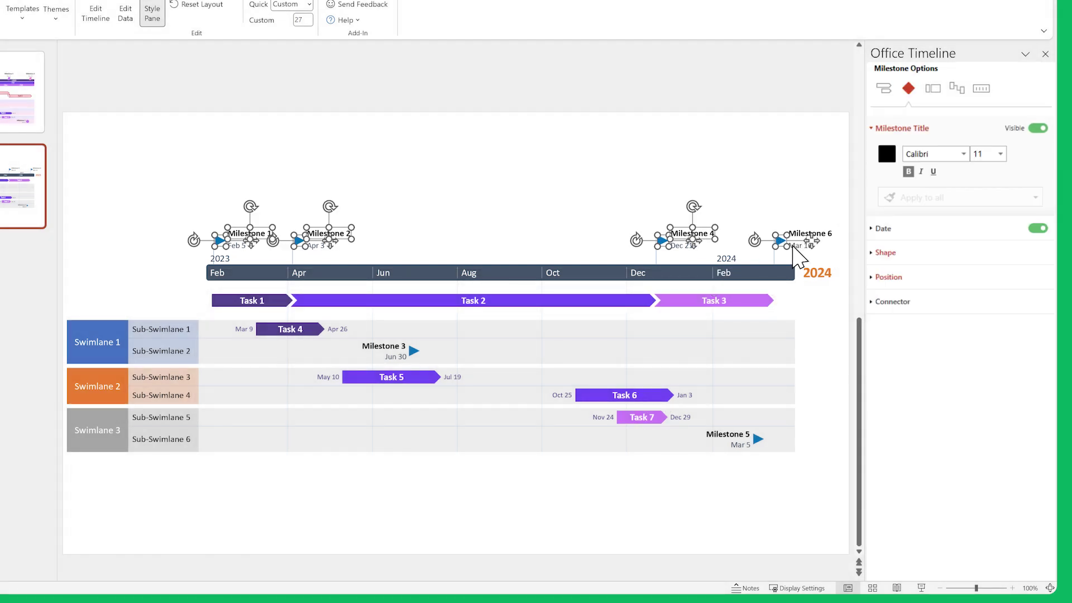
{"action": "left_click", "coordinate": [884, 252]}
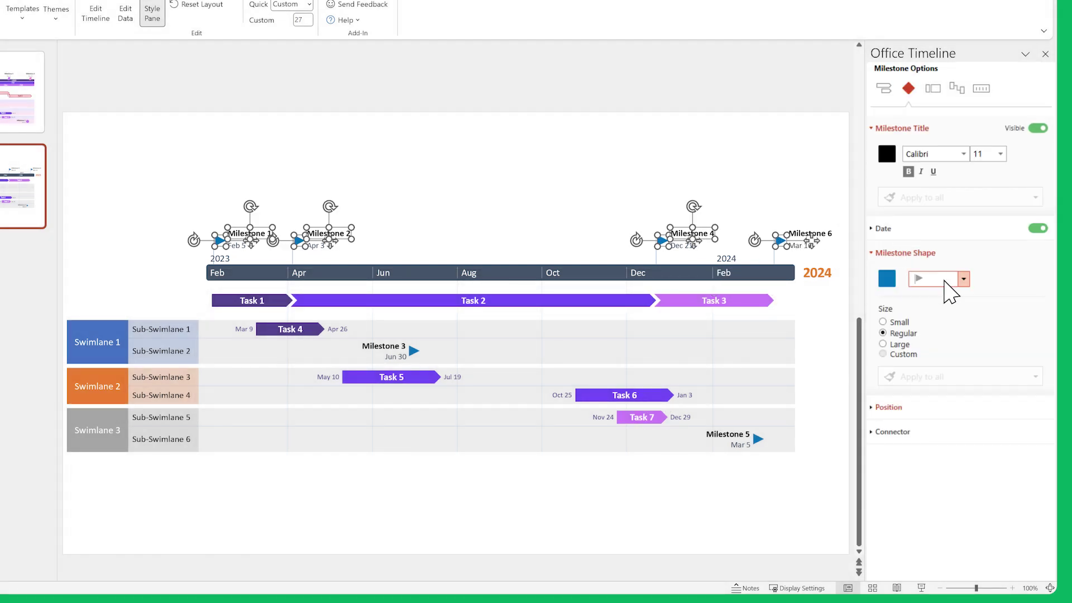
{"action": "left_click", "coordinate": [964, 278]}
{"action": "left_click", "coordinate": [985, 363]}
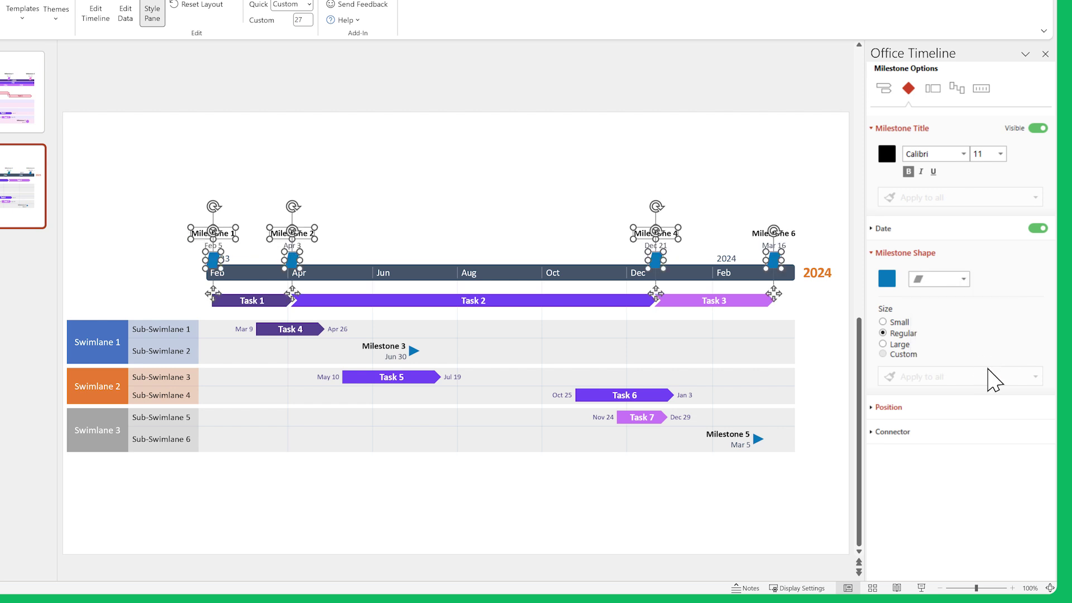
{"action": "type", "text": "12"}
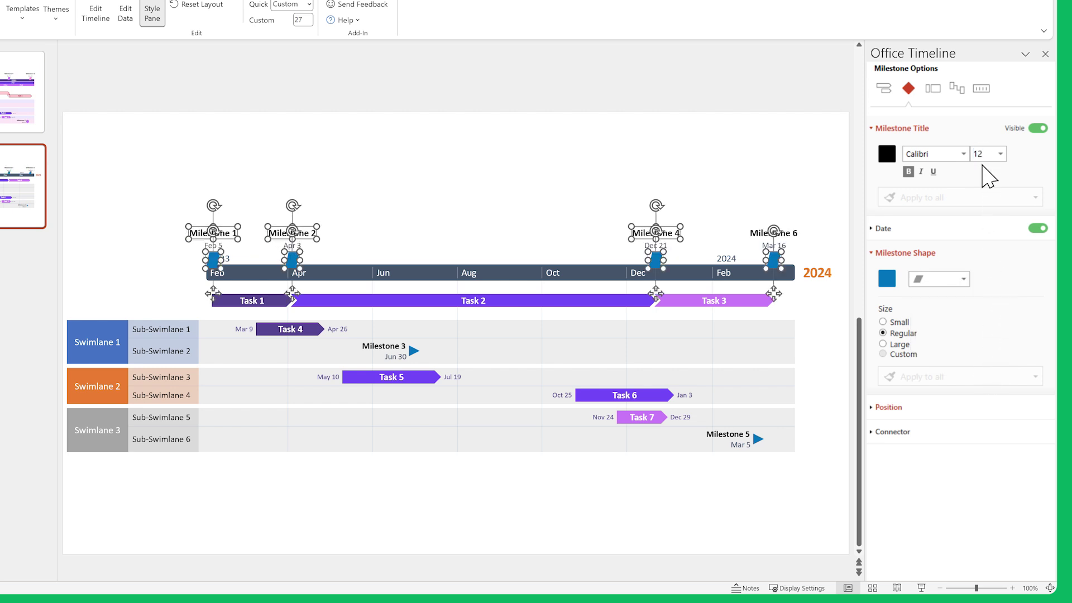
{"action": "left_click", "coordinate": [965, 229]}
{"action": "type", "text": "9"}
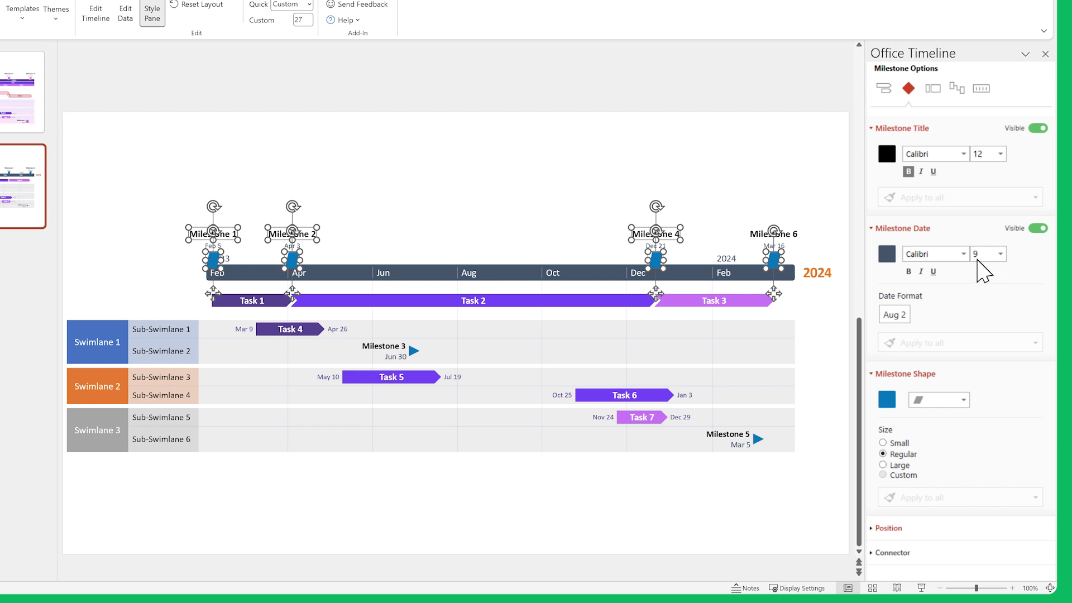
{"action": "left_click", "coordinate": [544, 184]}
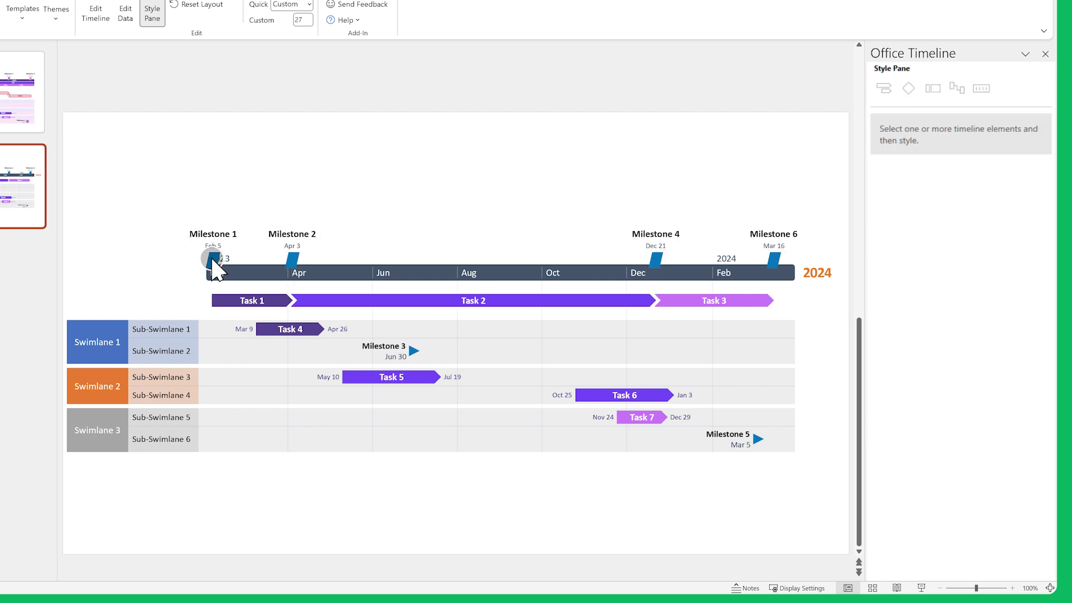
{"action": "left_click", "coordinate": [213, 260]}
{"action": "left_click", "coordinate": [887, 202]}
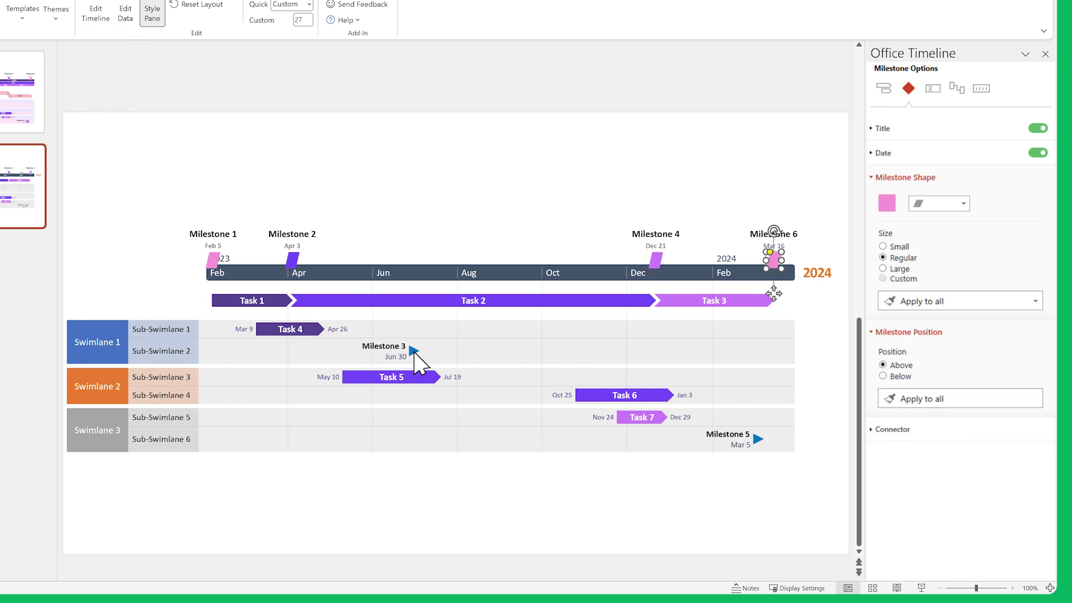
Step: Turn Milestones 3 and 5 into circles in dark purple and lilac with matching title and date sizes
{"action": "left_click", "coordinate": [415, 352]}
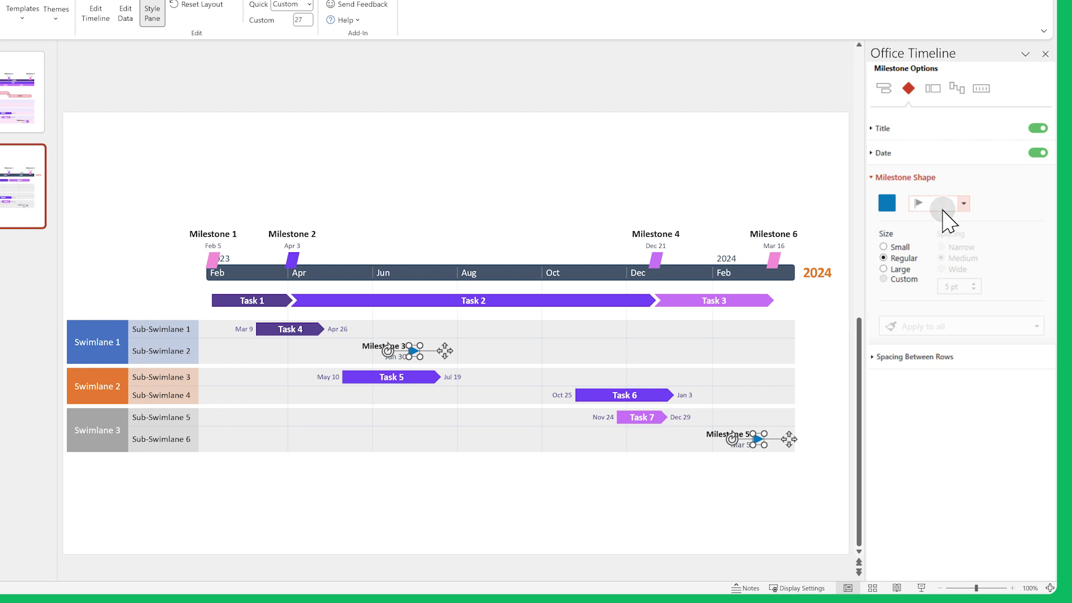
{"action": "left_click", "coordinate": [945, 205]}
{"action": "left_click", "coordinate": [1005, 266]}
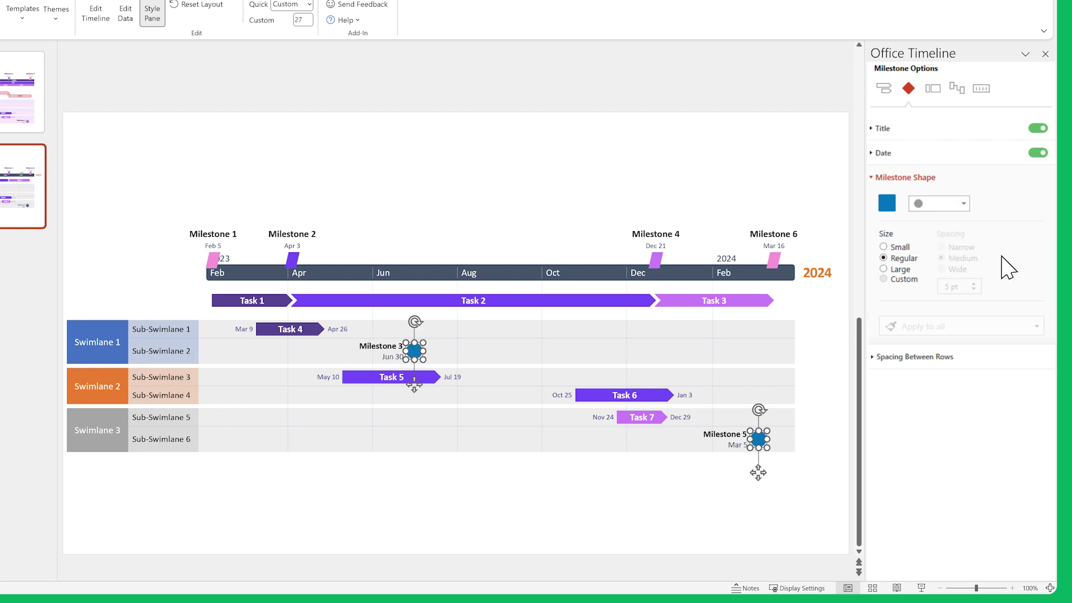
{"action": "left_click", "coordinate": [979, 130]}
{"action": "type", "text": "12"}
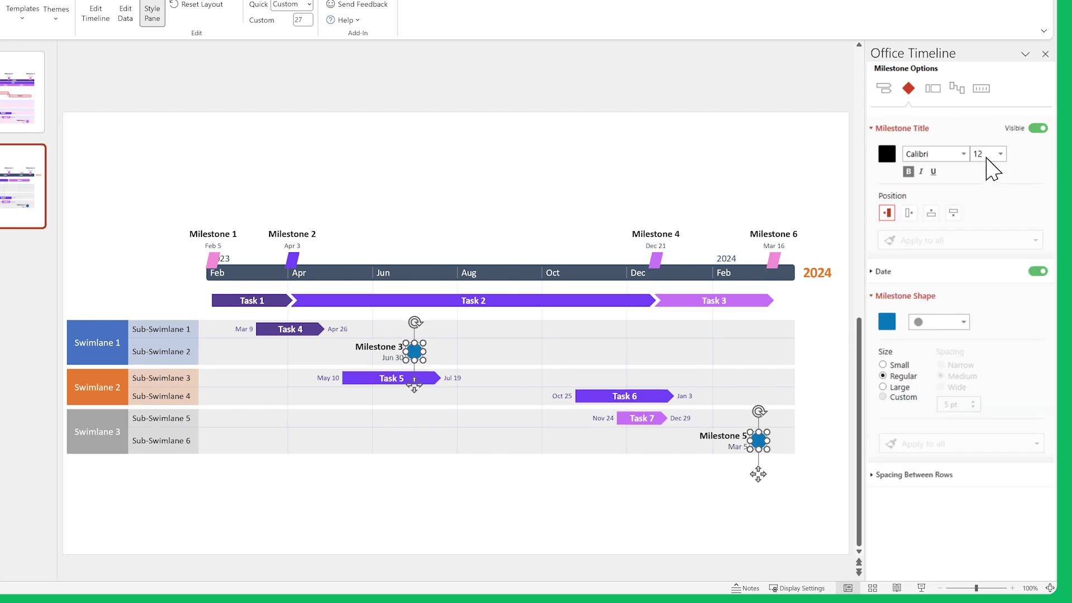
{"action": "left_click", "coordinate": [987, 271]}
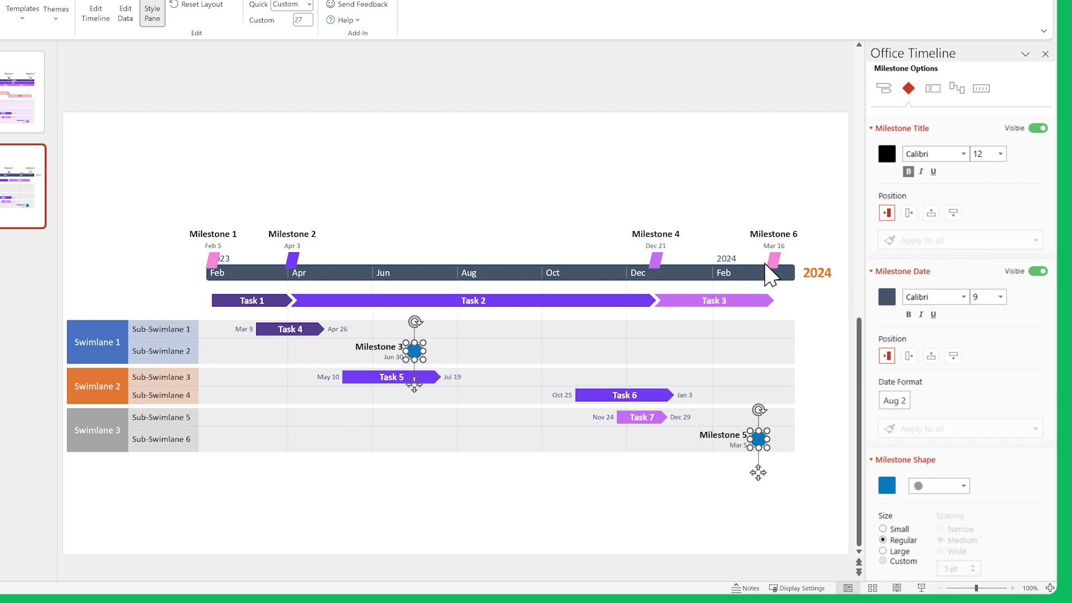
{"action": "left_click", "coordinate": [598, 234]}
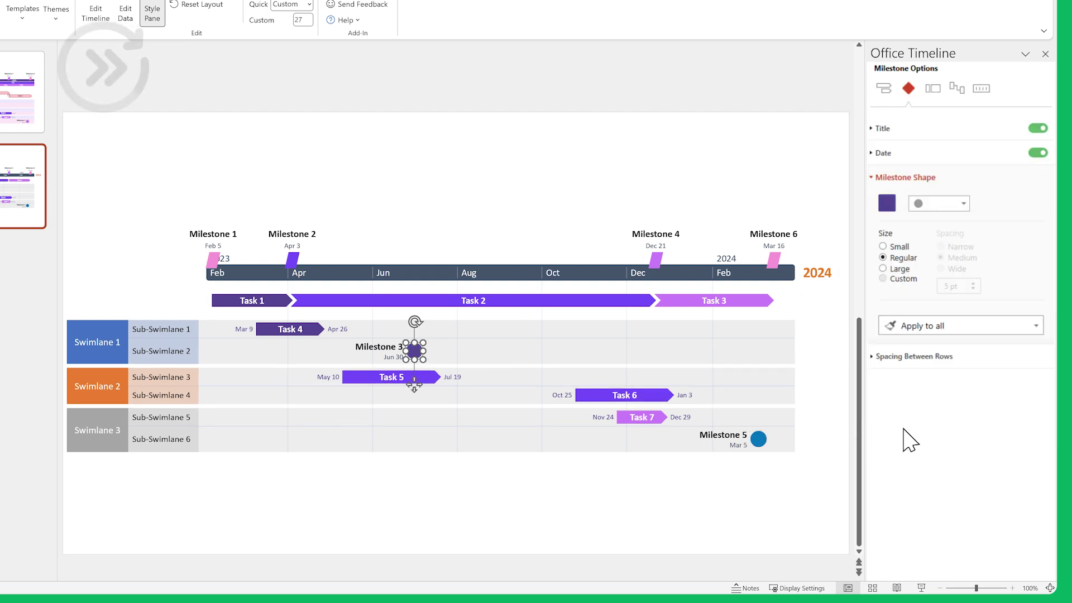
{"action": "left_click", "coordinate": [803, 490]}
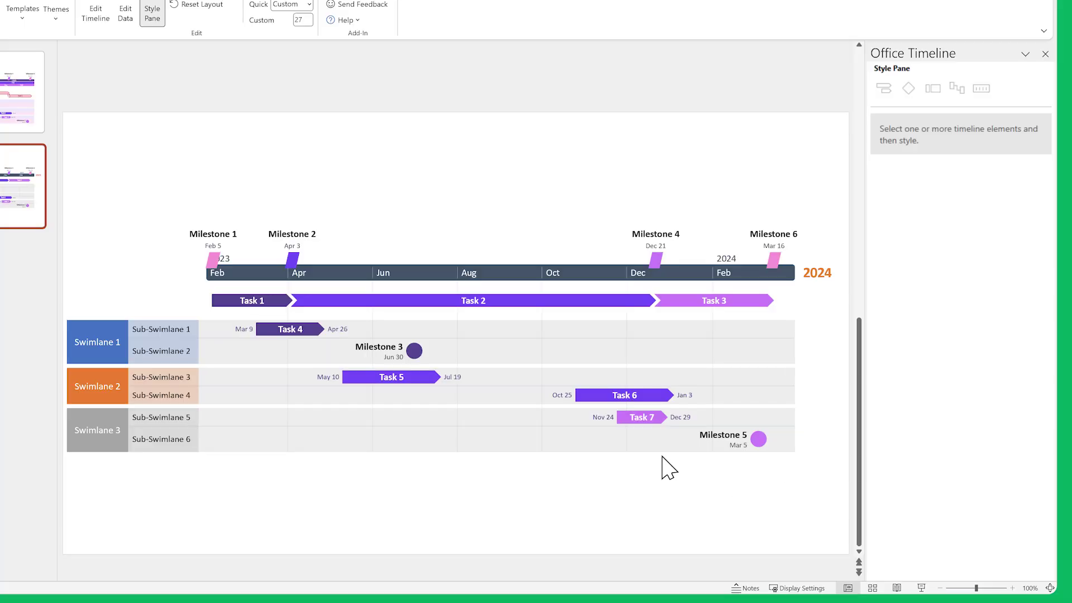
Step: Colour the Swimlane 1 header a custom purple and apply the swimlane style to every swimlane
{"action": "left_click", "coordinate": [121, 339]}
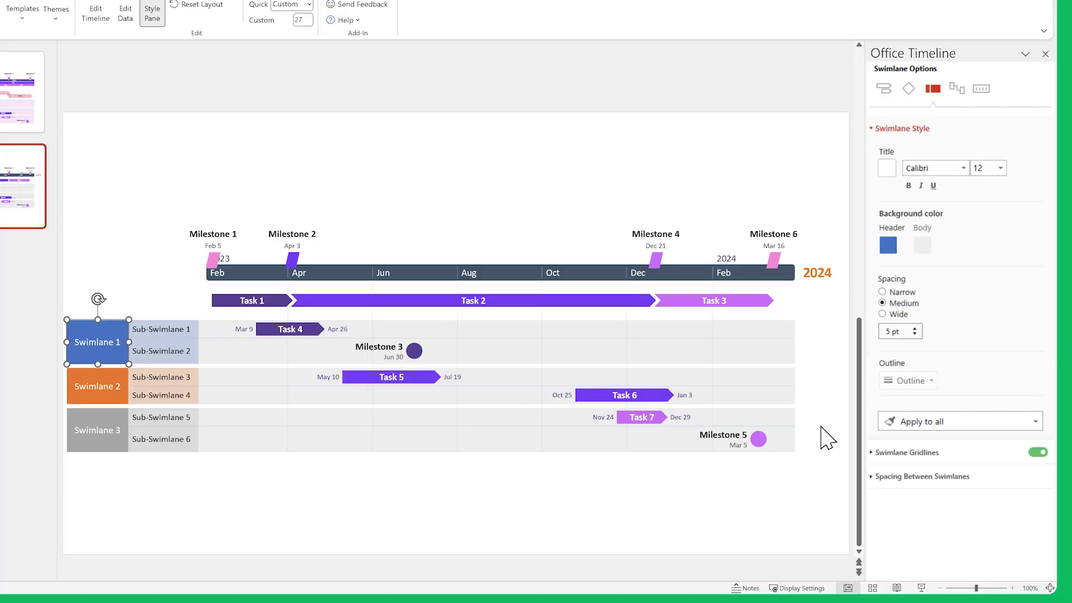
{"action": "left_click", "coordinate": [887, 245]}
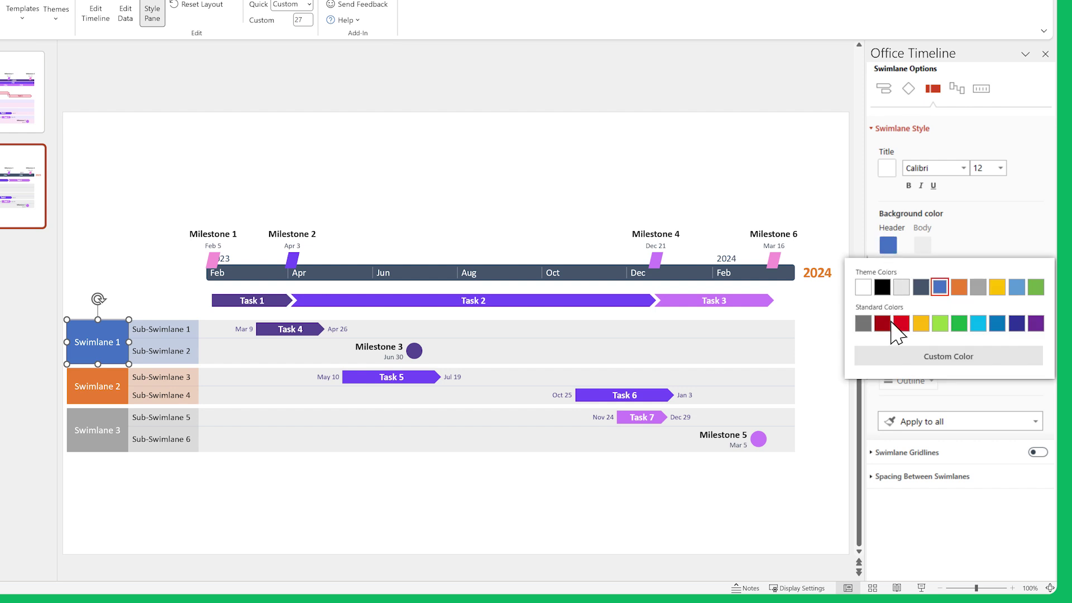
{"action": "left_click", "coordinate": [894, 355]}
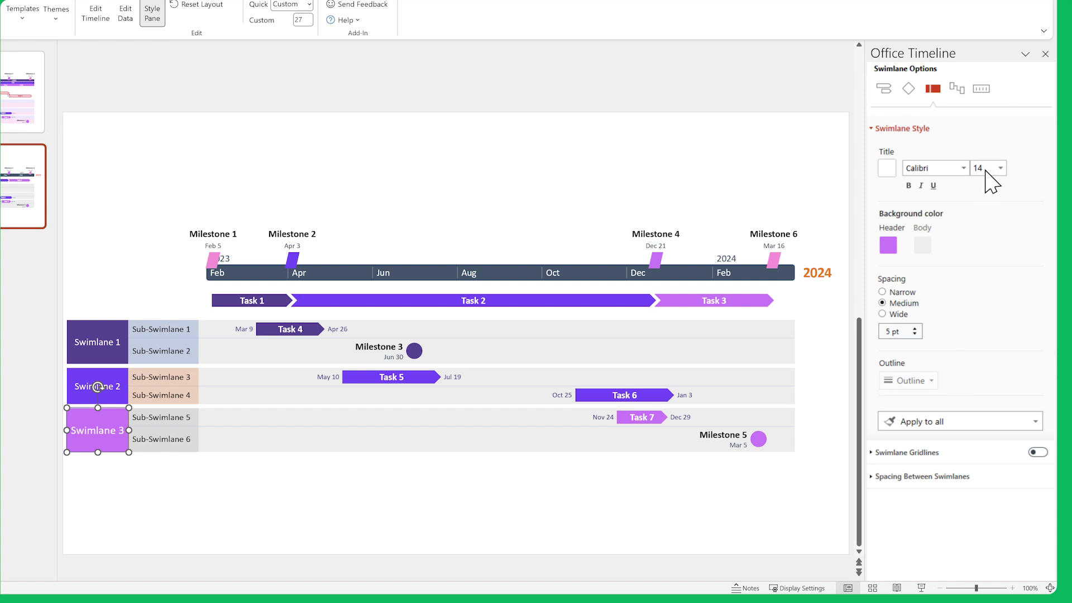
{"action": "left_click", "coordinate": [933, 422]}
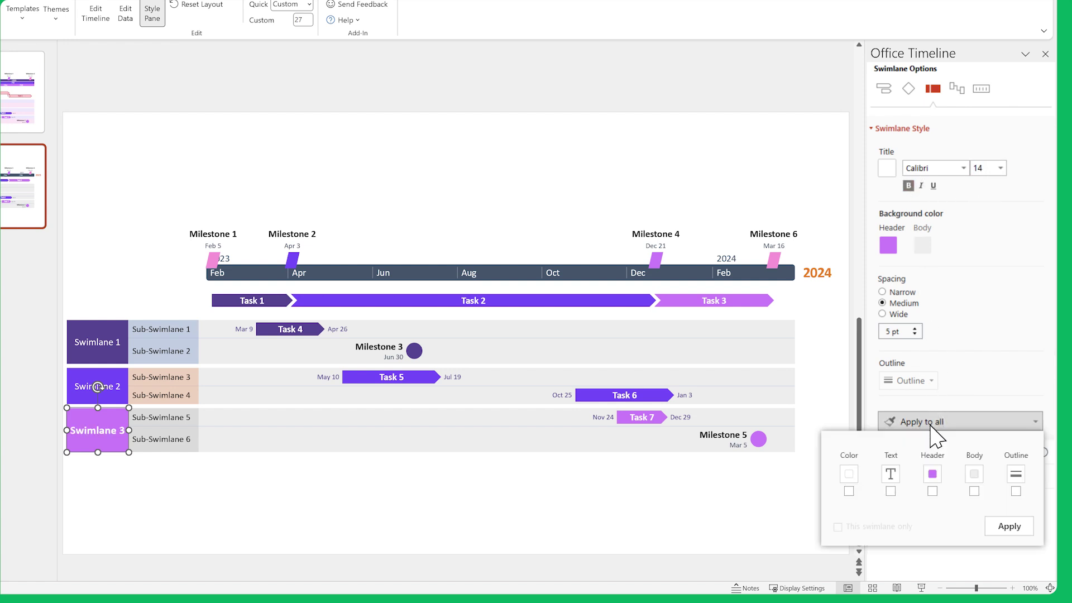
{"action": "left_click", "coordinate": [1002, 531]}
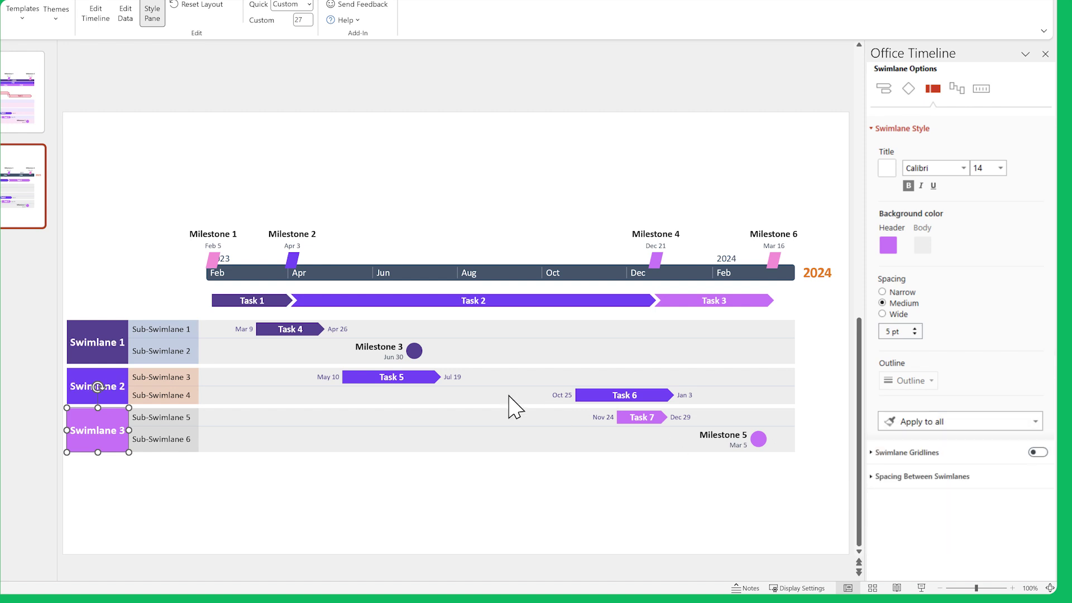
{"action": "left_click_drag", "start_coordinate": [126, 311], "coordinate": [208, 469]}
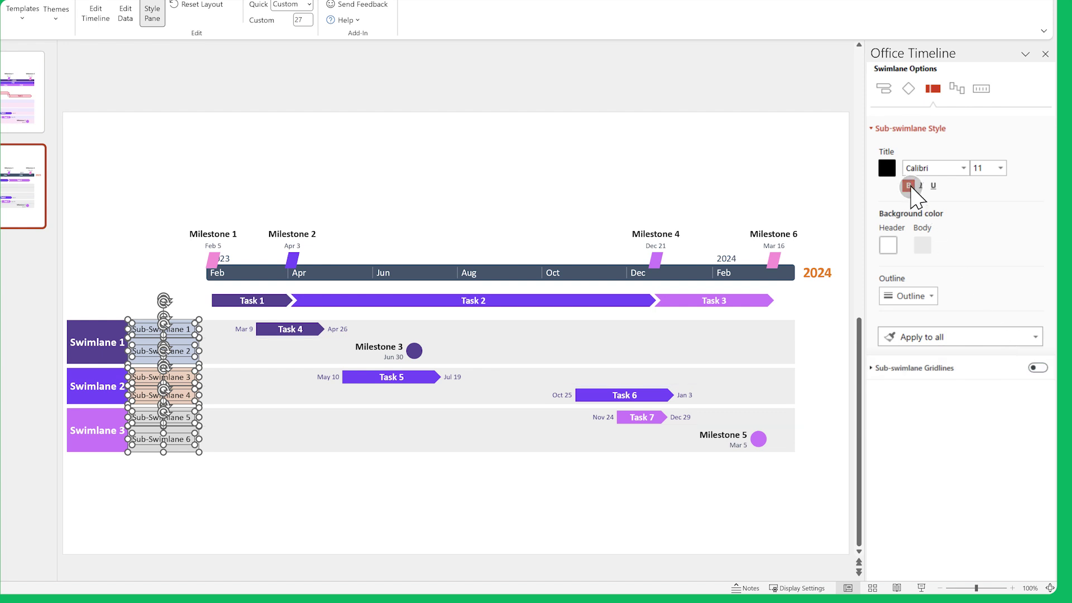
Step: Give the sub-swimlane headers a neutral background colour with bold purple titles
{"action": "left_click", "coordinate": [892, 244]}
{"action": "left_click", "coordinate": [908, 291]}
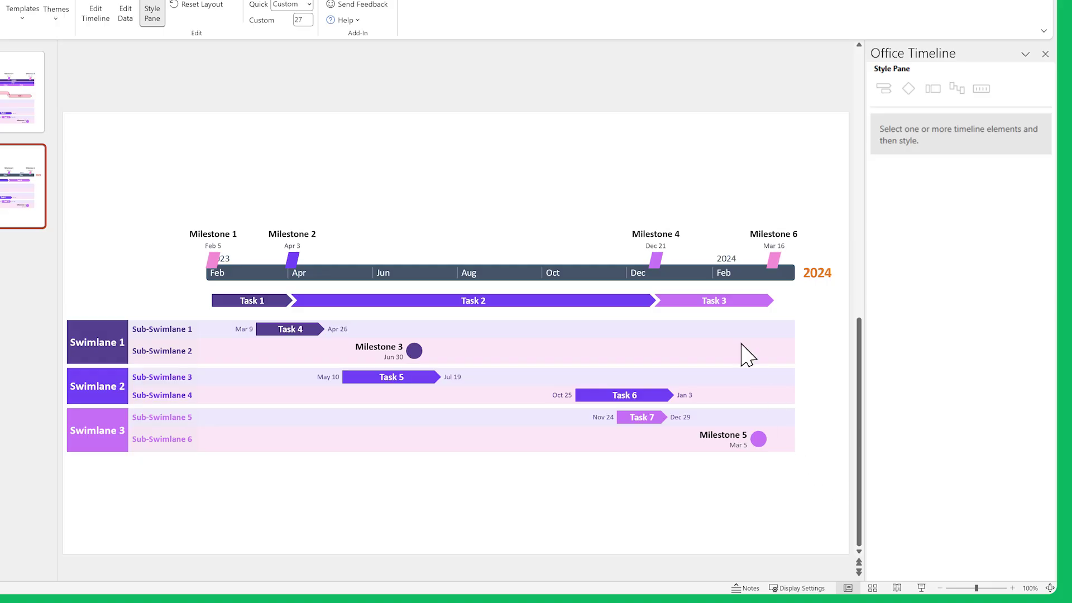
{"action": "left_click", "coordinate": [697, 274]}
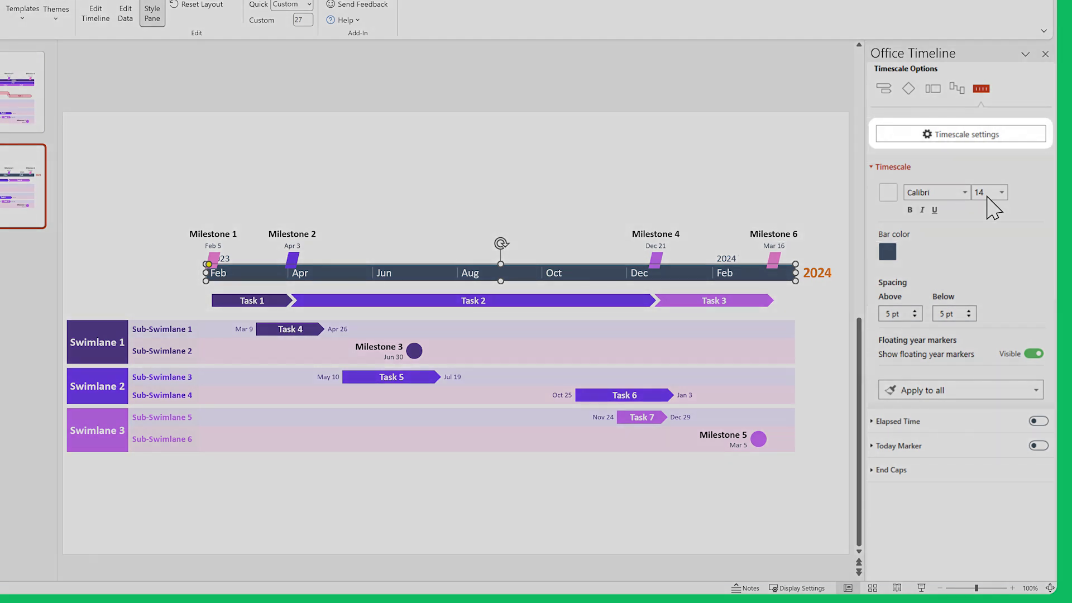
Step: Enable Middle and Bottom timescale tiers and set a custom purple bar colour
{"action": "left_click", "coordinate": [960, 134]}
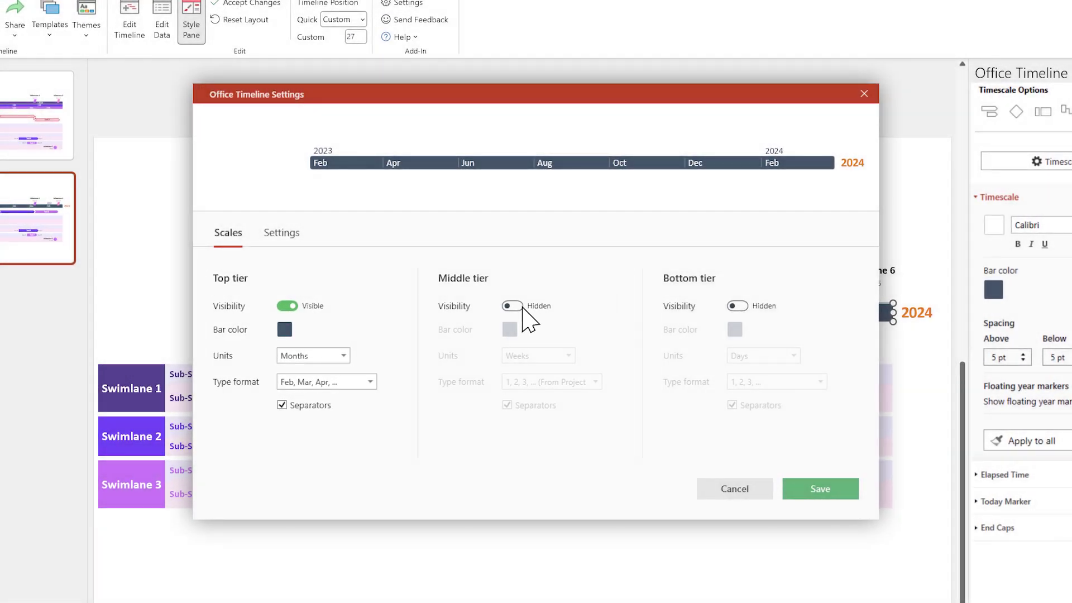
{"action": "left_click", "coordinate": [512, 306]}
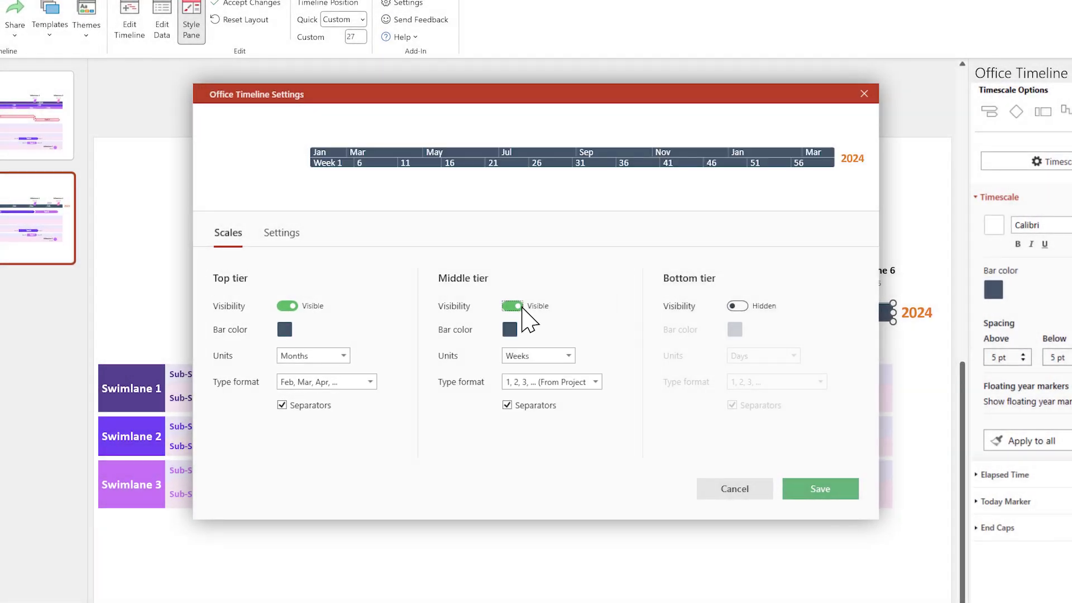
{"action": "left_click", "coordinate": [737, 306]}
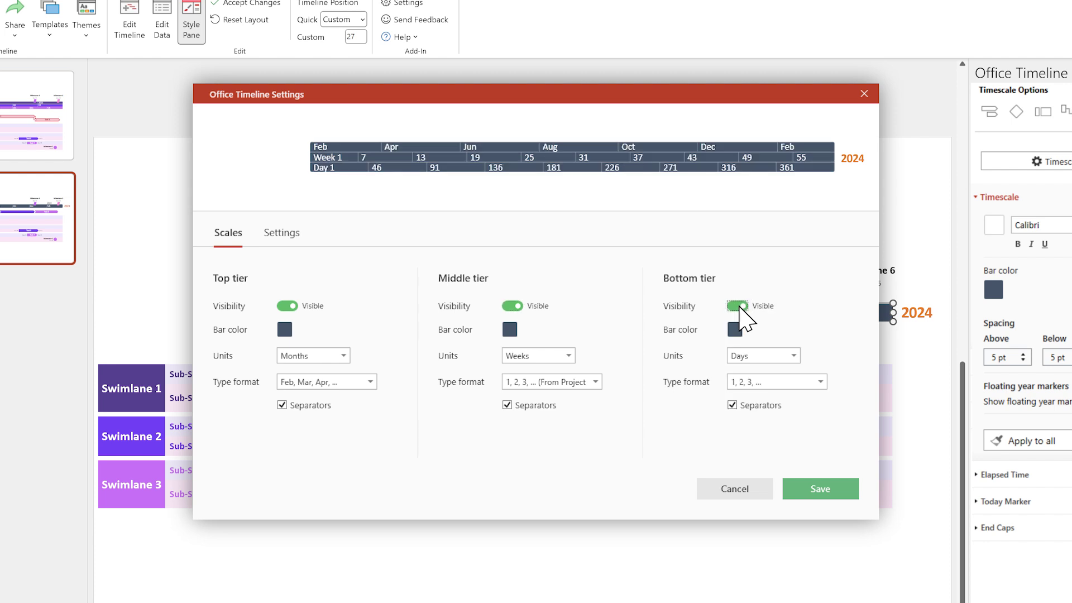
{"action": "left_click", "coordinate": [285, 329]}
{"action": "left_click", "coordinate": [240, 448]}
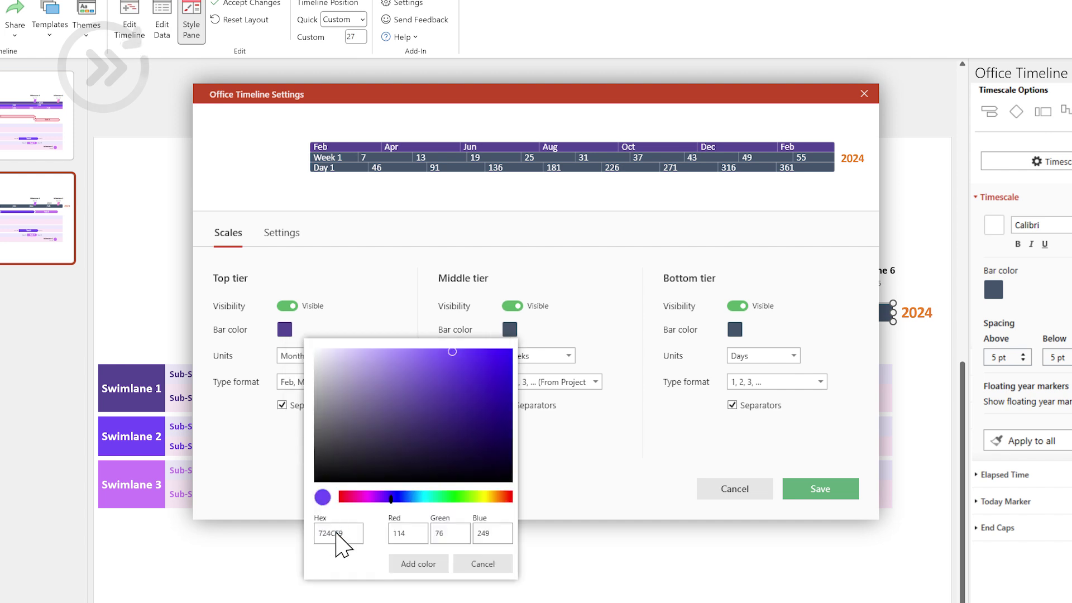
Step: Set tier units to Years on top, Quarters in the middle and Months on the bottom
{"action": "left_click", "coordinate": [343, 356]}
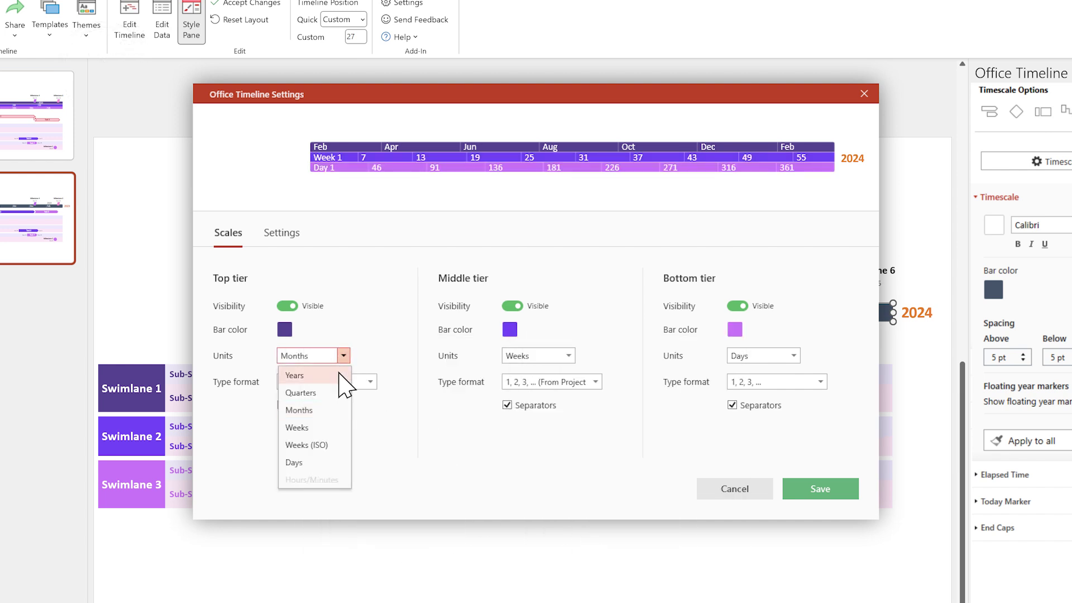
{"action": "left_click", "coordinate": [339, 376]}
{"action": "left_click", "coordinate": [569, 357]}
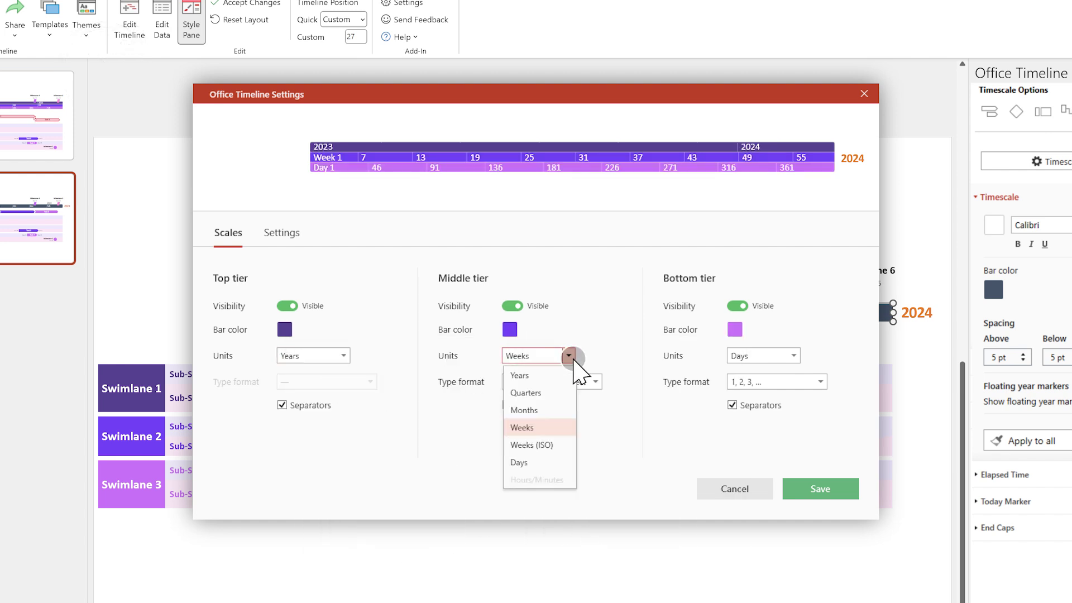
{"action": "left_click", "coordinate": [569, 392]}
{"action": "left_click", "coordinate": [792, 357]}
{"action": "left_click", "coordinate": [771, 417]}
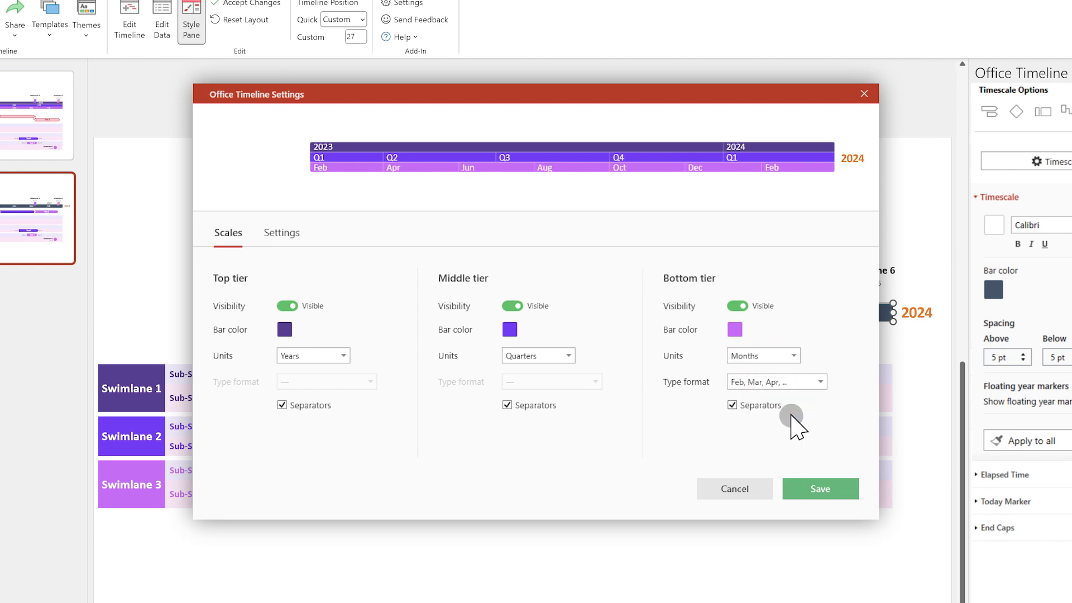
Step: Save the three-tier timescale settings and turn to the End Caps options
{"action": "left_click", "coordinate": [820, 488]}
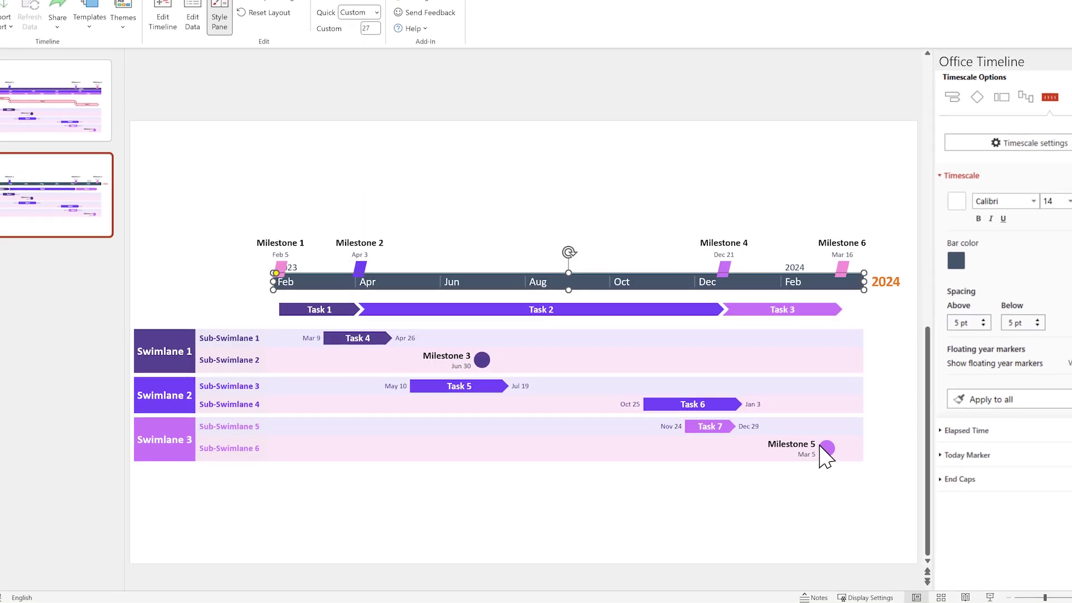
{"action": "left_click", "coordinate": [964, 177]}
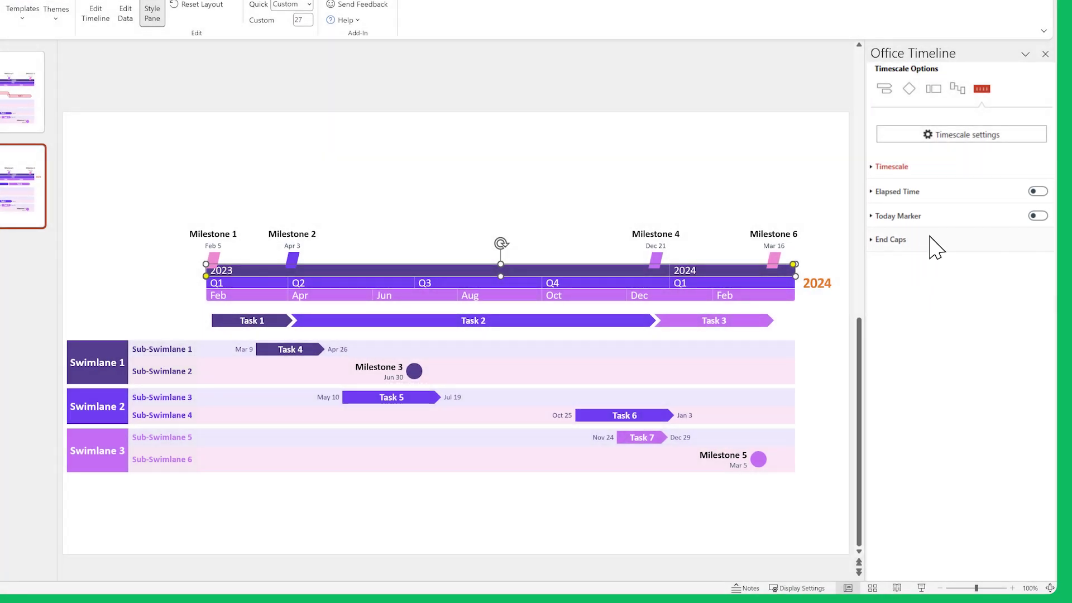
{"action": "left_click", "coordinate": [930, 240]}
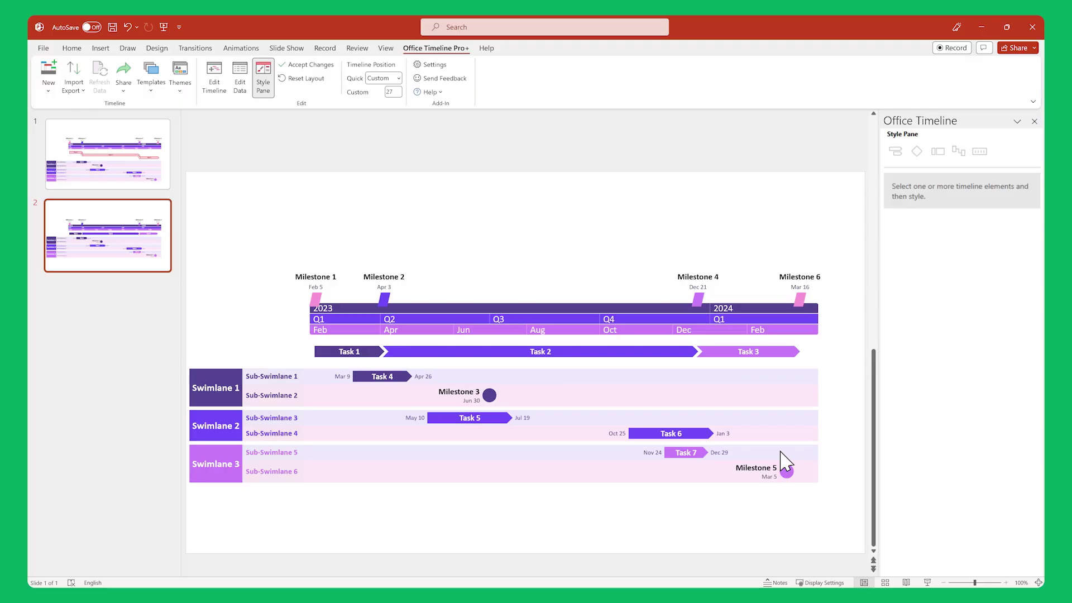
Step: In the timeline editor, move Task 2 and Task 3 onto their own rows
{"action": "left_click", "coordinate": [213, 83]}
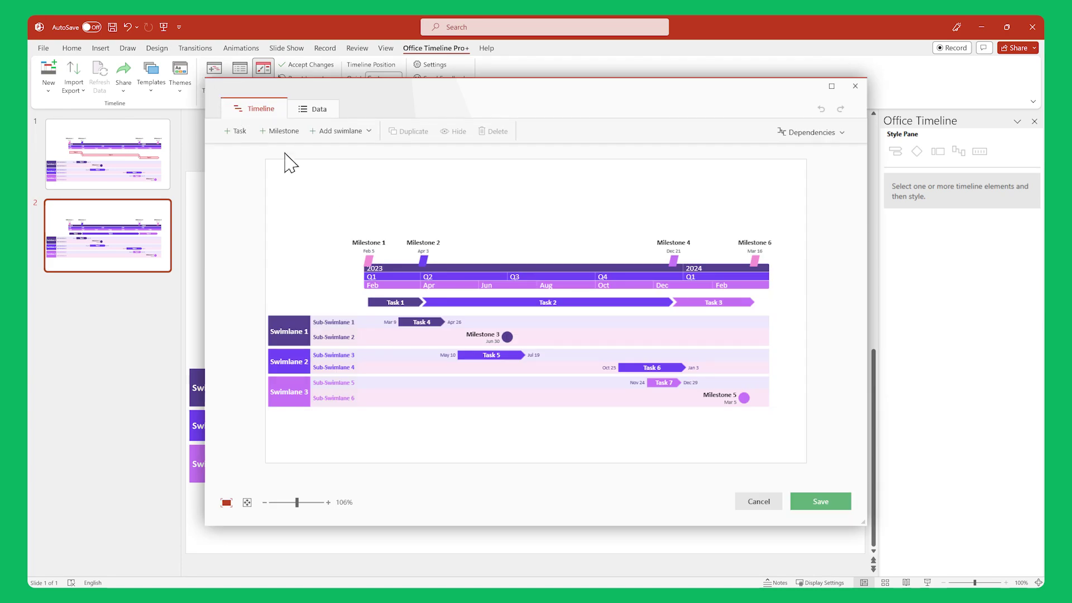
{"action": "left_click_drag", "start_coordinate": [456, 301], "coordinate": [456, 318]}
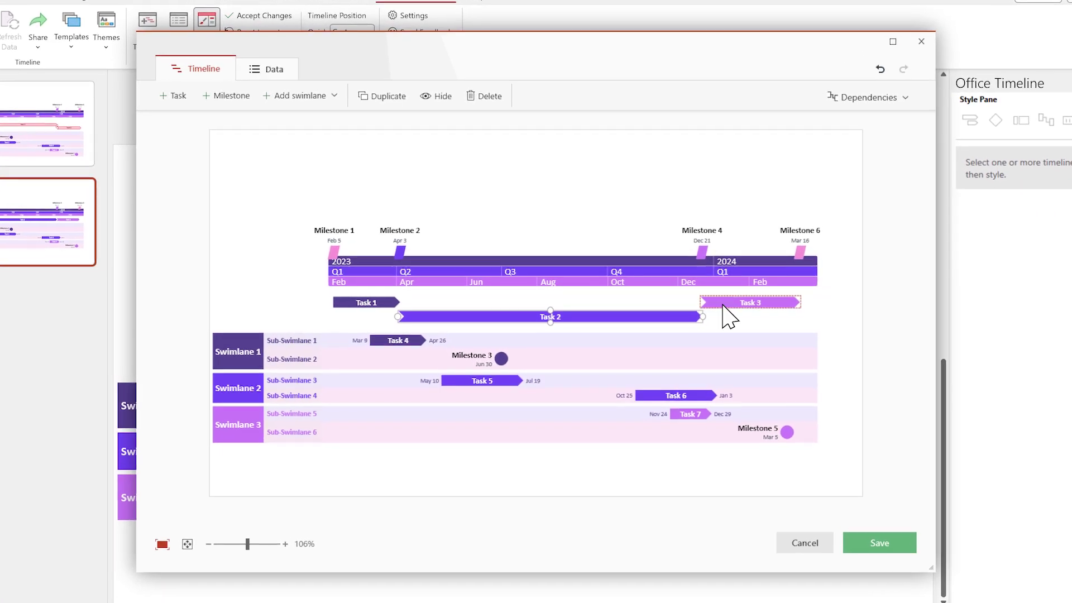
{"action": "left_click_drag", "start_coordinate": [737, 303], "coordinate": [736, 342]}
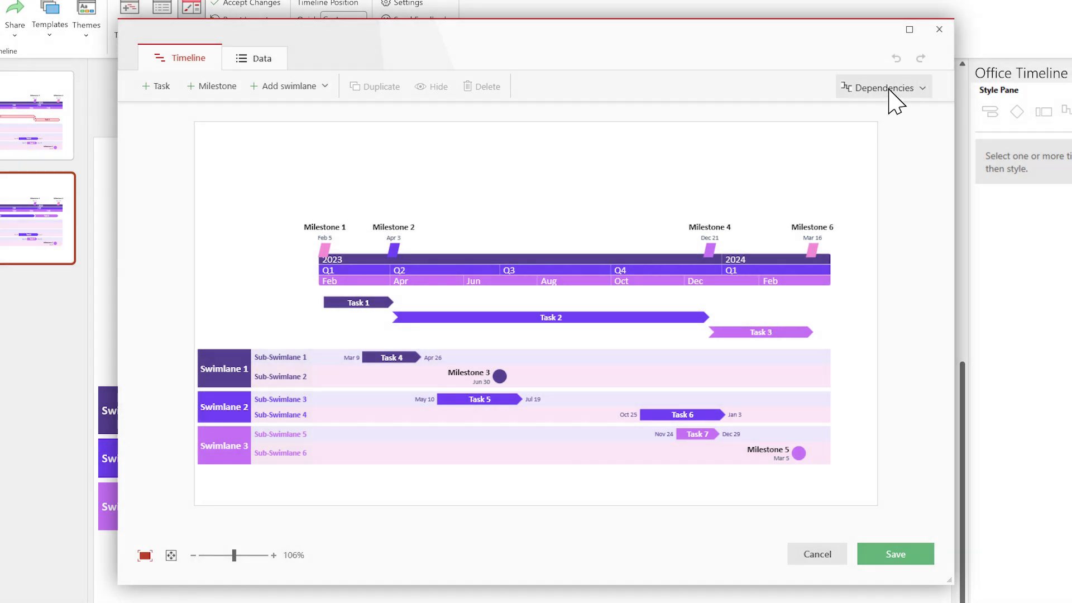
Step: Link Tasks 1, 2 and 3 with dependencies and save the timeline to the slide
{"action": "left_click", "coordinate": [887, 88]}
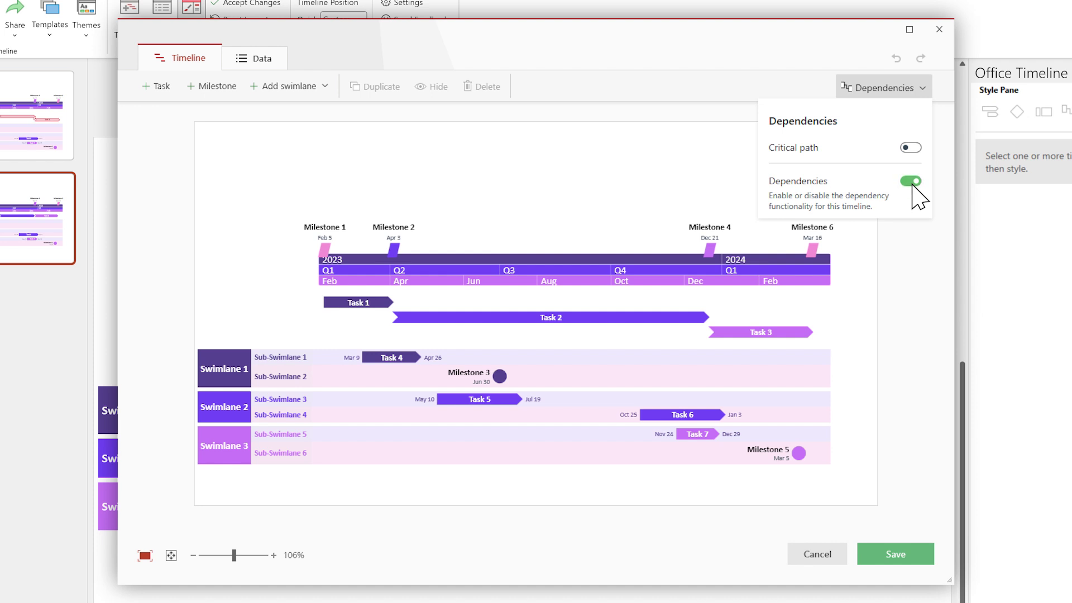
{"action": "left_click", "coordinate": [388, 312]}
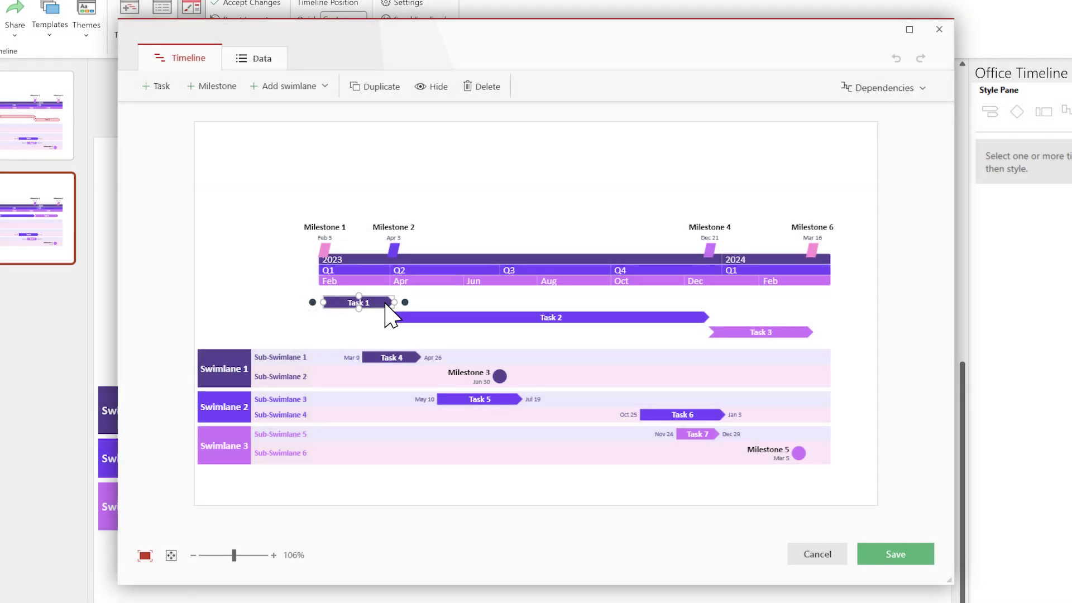
{"action": "left_click_drag", "start_coordinate": [400, 303], "coordinate": [533, 318]}
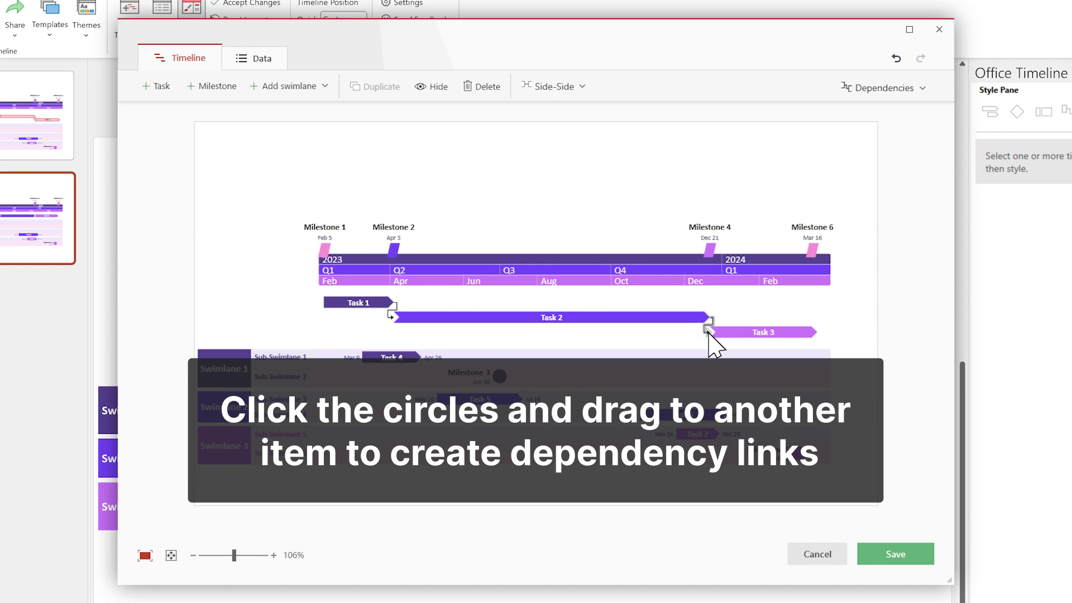
{"action": "left_click", "coordinate": [895, 514]}
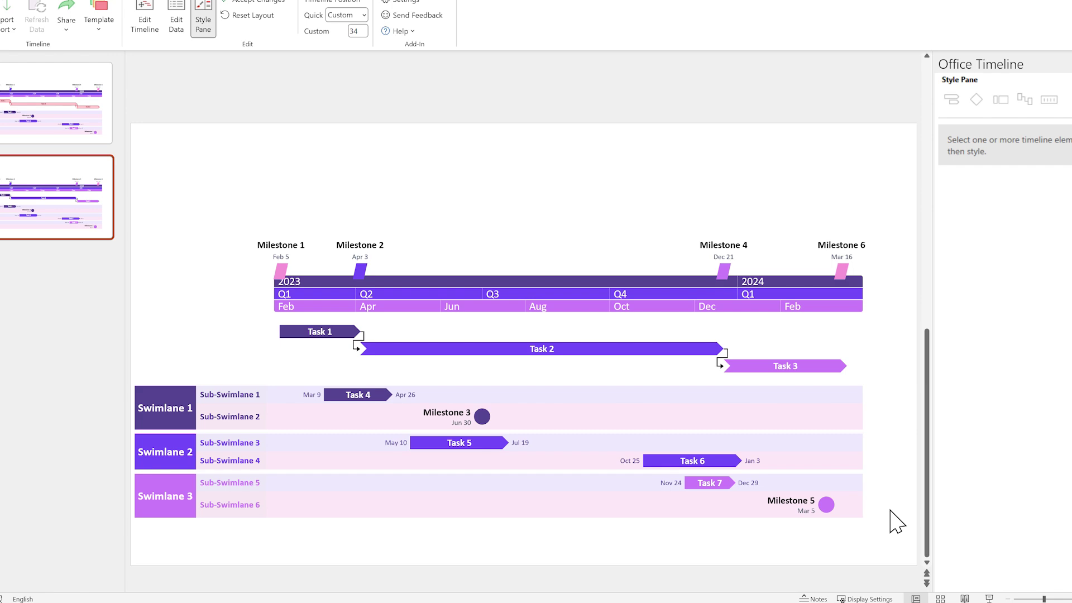
Step: Select the Task 1–2 and Task 2–3 links to show Dependency Options
{"action": "left_click", "coordinate": [362, 346]}
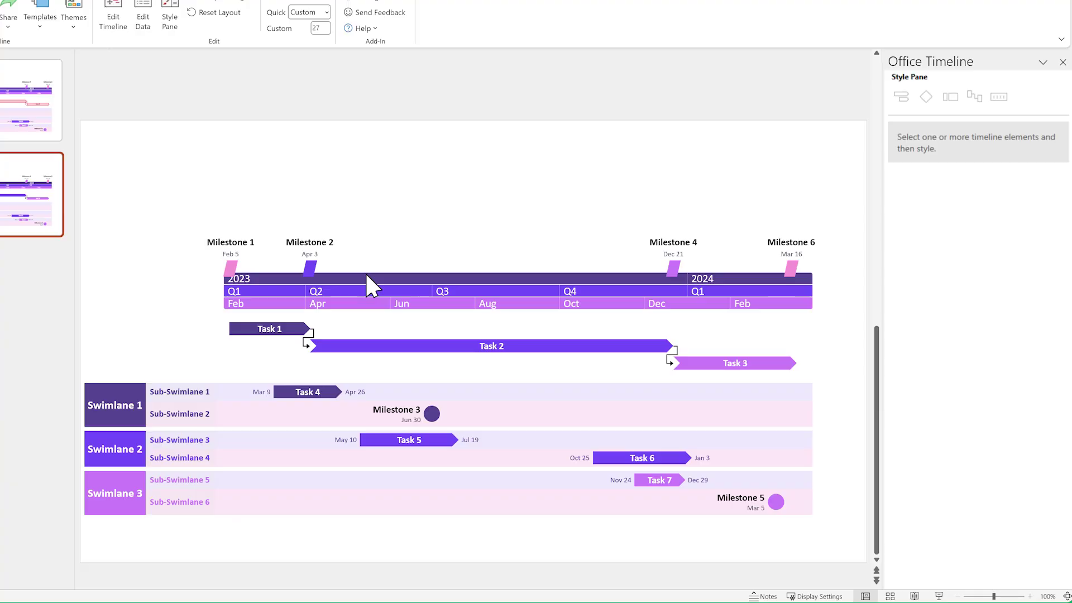
{"action": "left_click", "coordinate": [673, 354]}
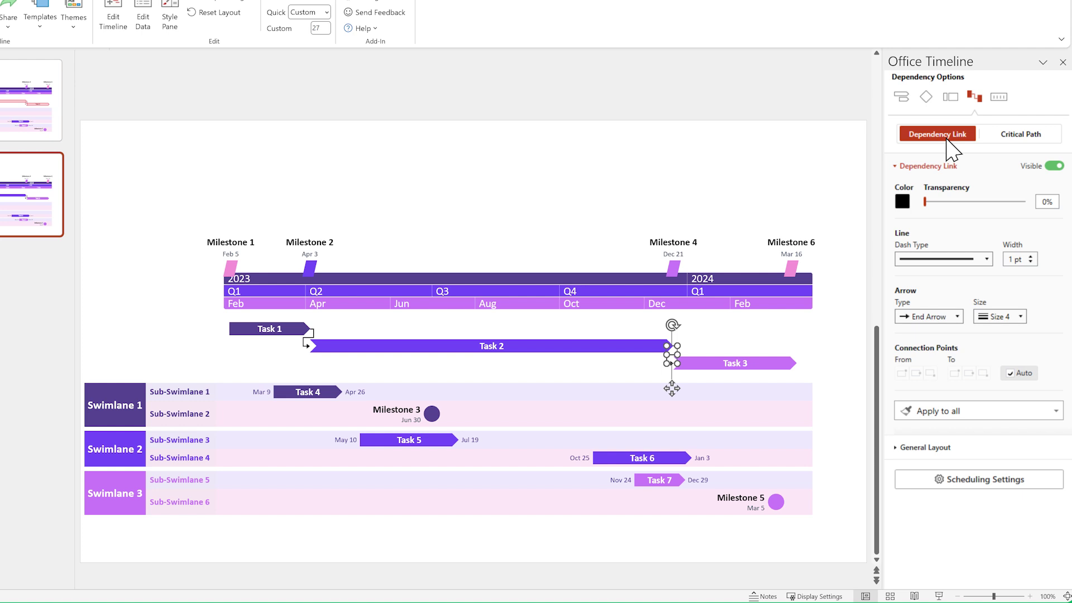
Step: Switch Critical Path visibility on so Tasks 1–3 and their links turn red
{"action": "left_click", "coordinate": [1011, 136]}
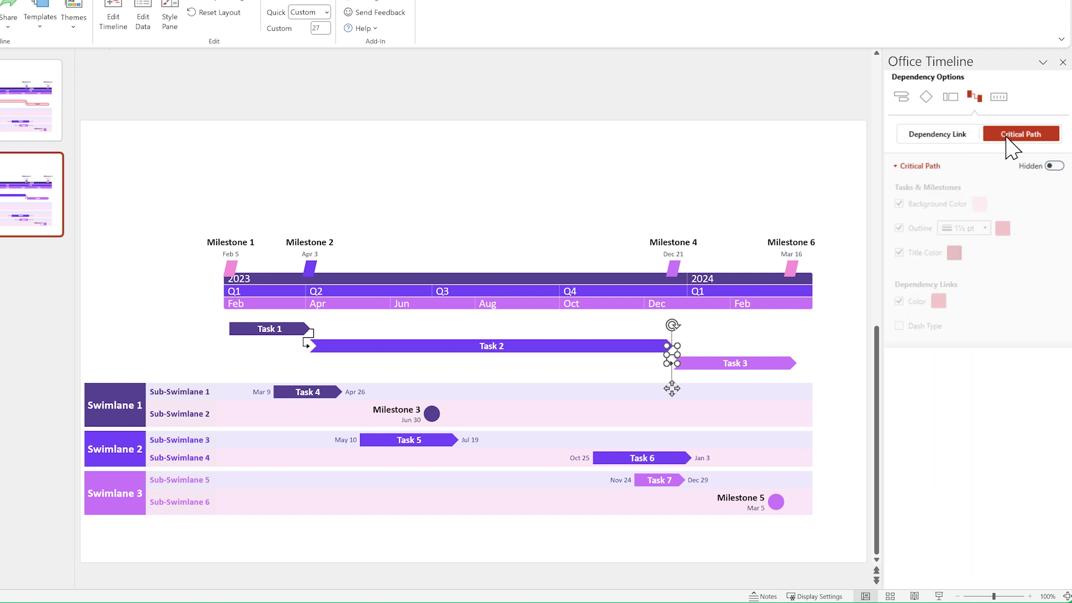
{"action": "left_click", "coordinate": [1053, 166]}
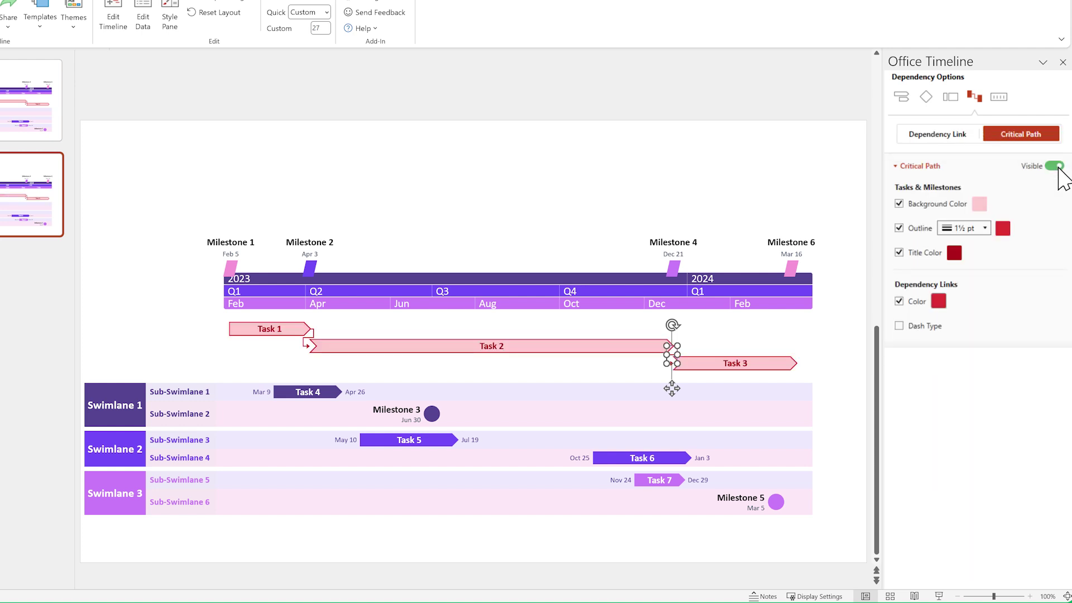